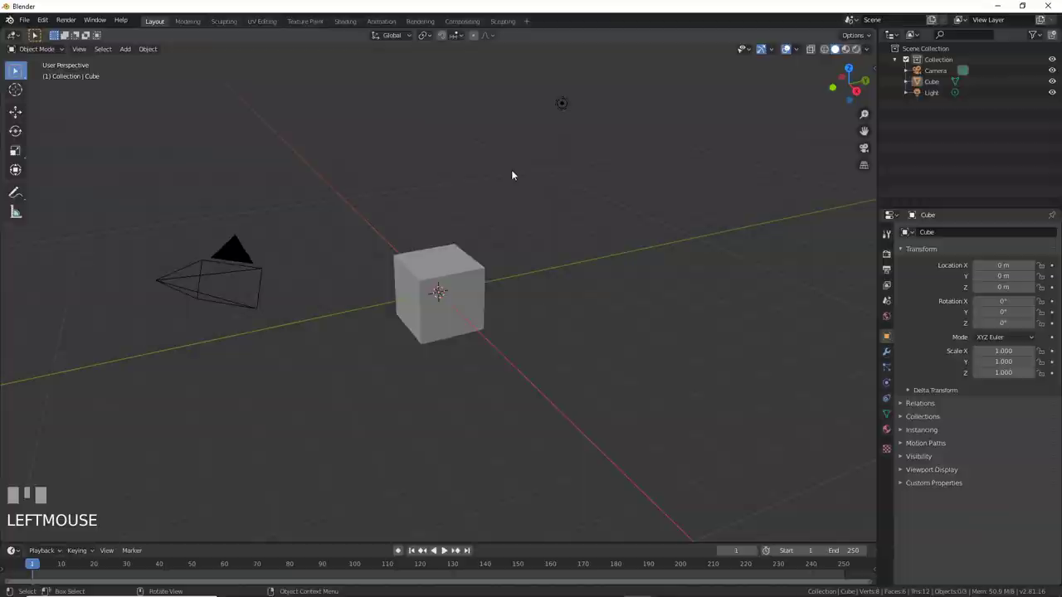
# Delete the light and stretch the default cube along the Y axis to a scale of about 18
pyautogui.click(560, 104)
pyautogui.press('Delete')
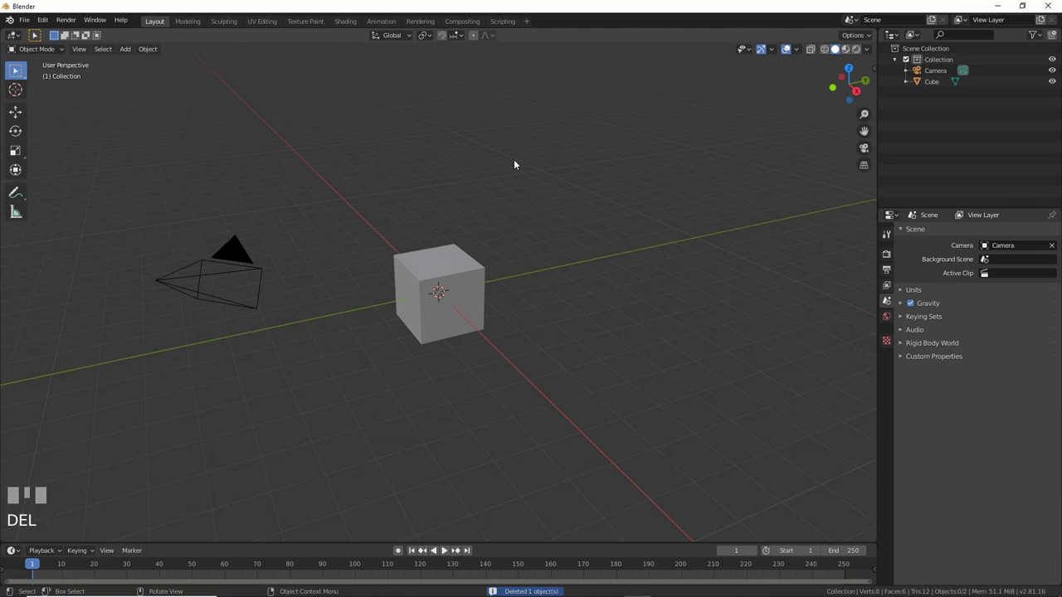
pyautogui.click(446, 267)
pyautogui.hotkey('shift', 'space')
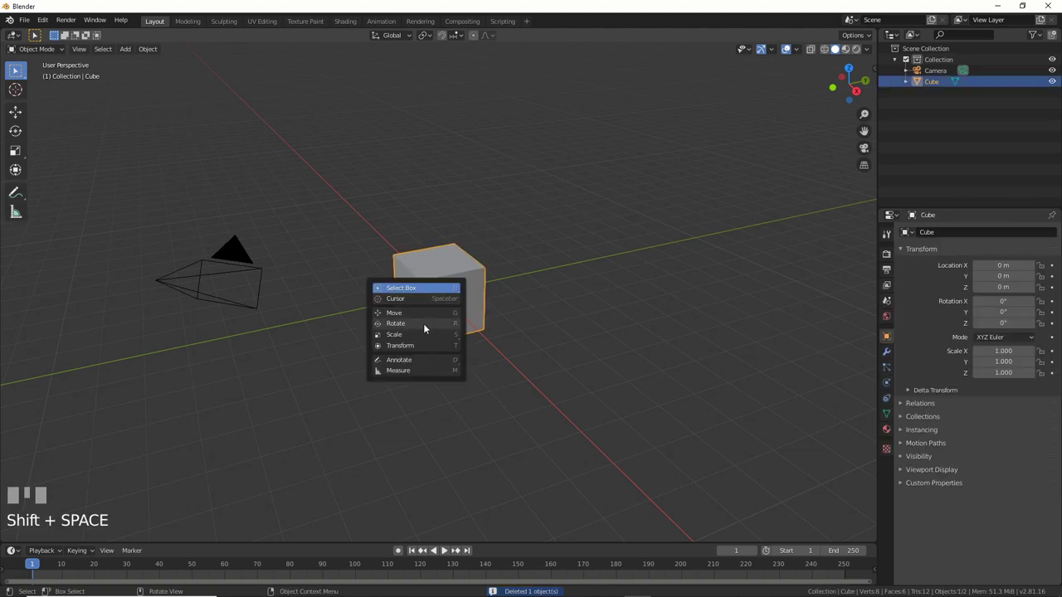
pyautogui.click(420, 334)
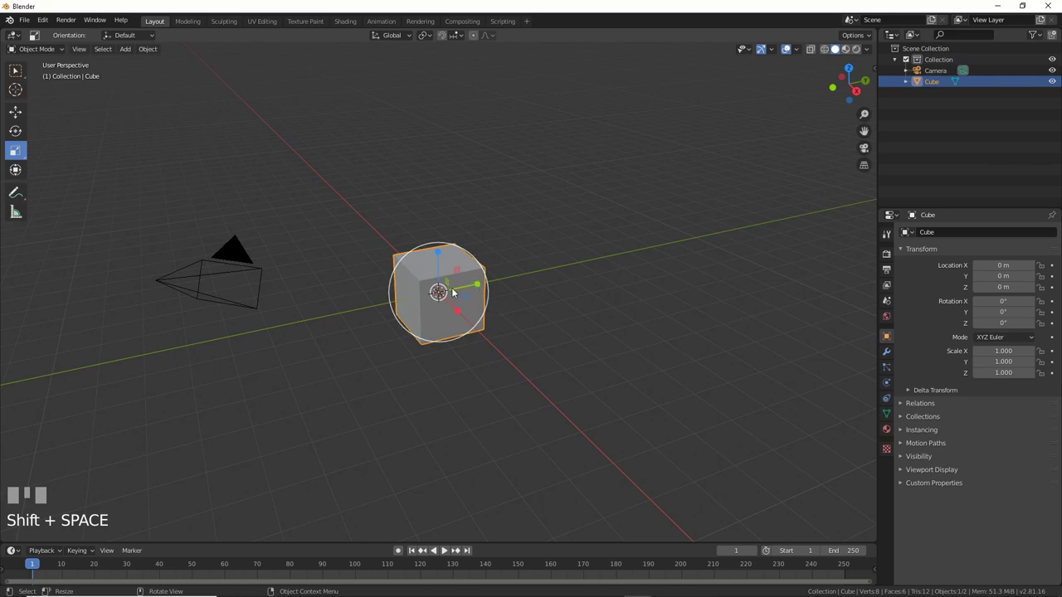
pyautogui.moveTo(478, 288); pyautogui.dragTo(873, 208)
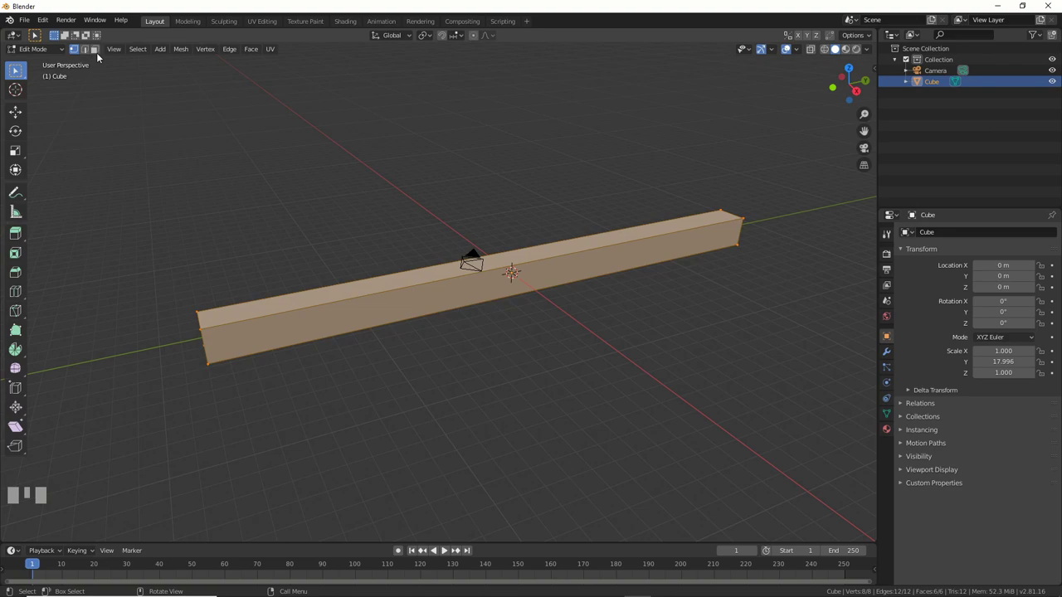
# Select one end face of the long box and scale it down to a thin, pointed tail
pyautogui.click(95, 50)
pyautogui.moveTo(316, 248); pyautogui.dragTo(356, 254, button='middle')
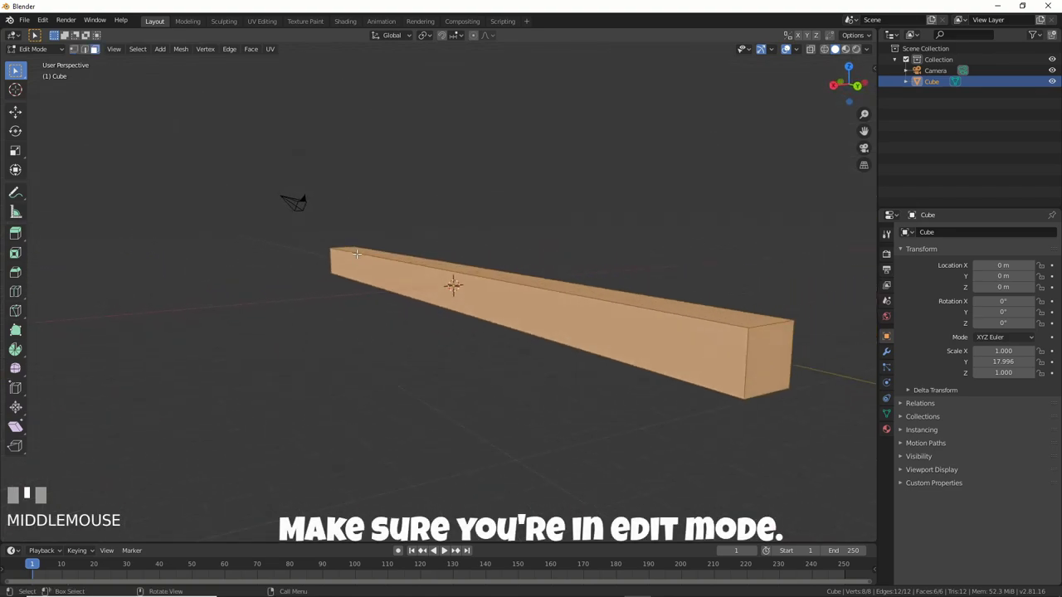
pyautogui.click(756, 353)
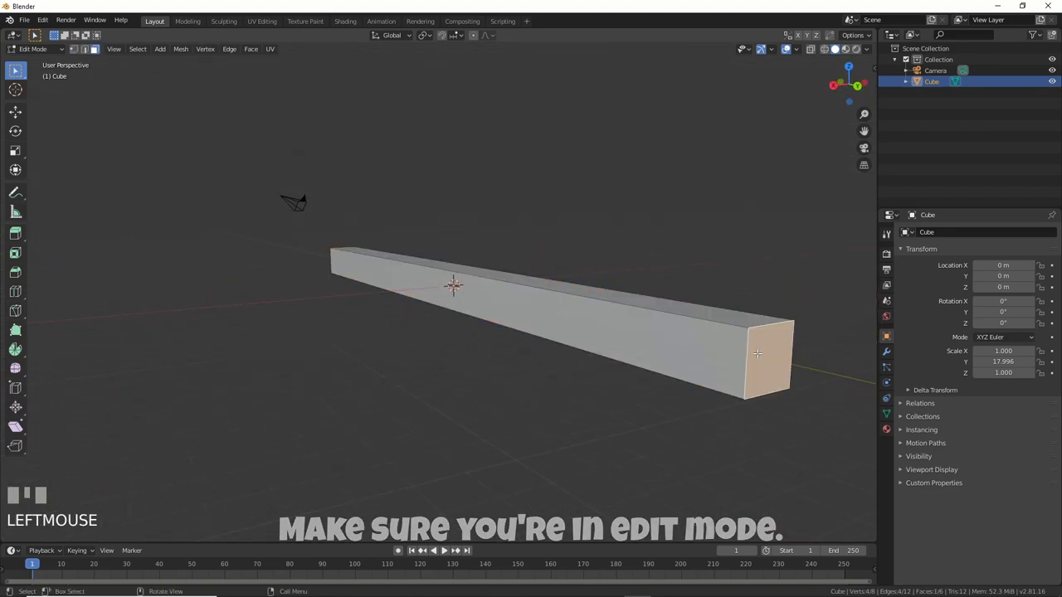
pyautogui.press('s')
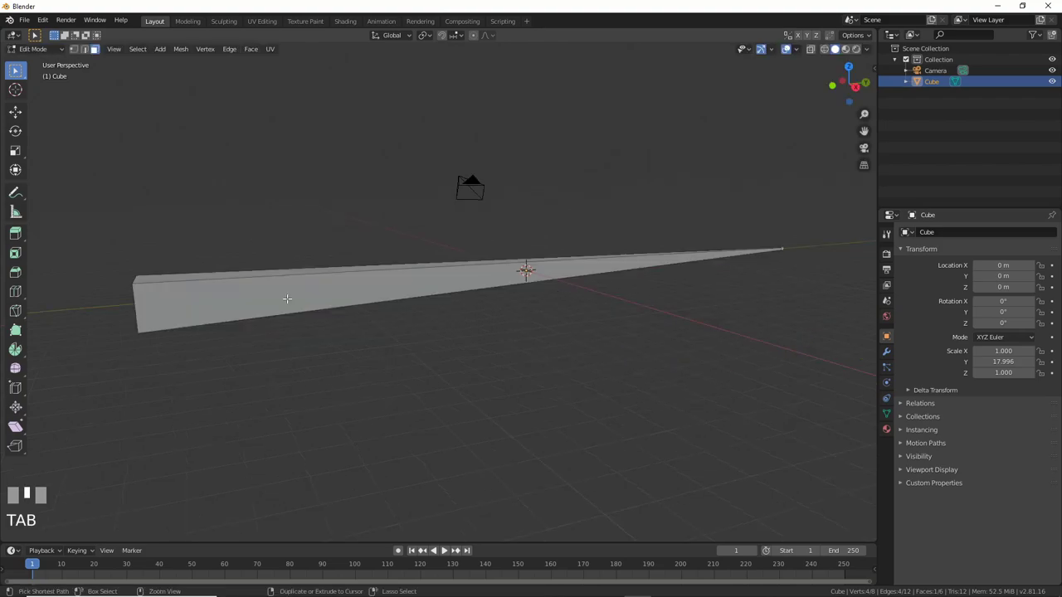
# Add 29 evenly spaced loop cuts along the length of the tapered box, without sliding them
pyautogui.hotkey('ctrl', 'r')
pyautogui.scroll(10, 527, 272)
pyautogui.scroll(20, 287, 299)
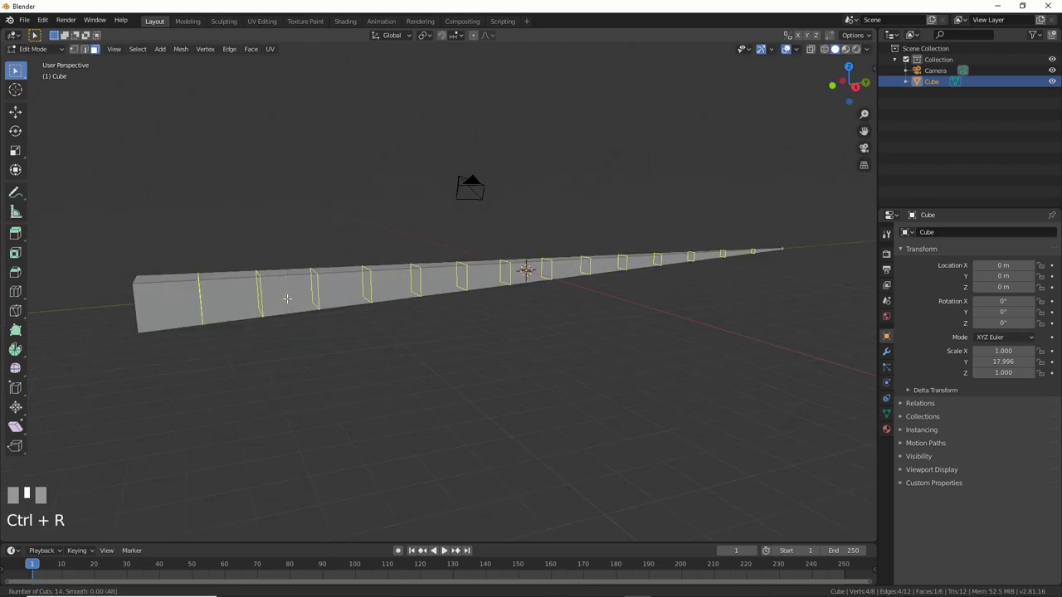
pyautogui.scroll(-1, 287, 299)
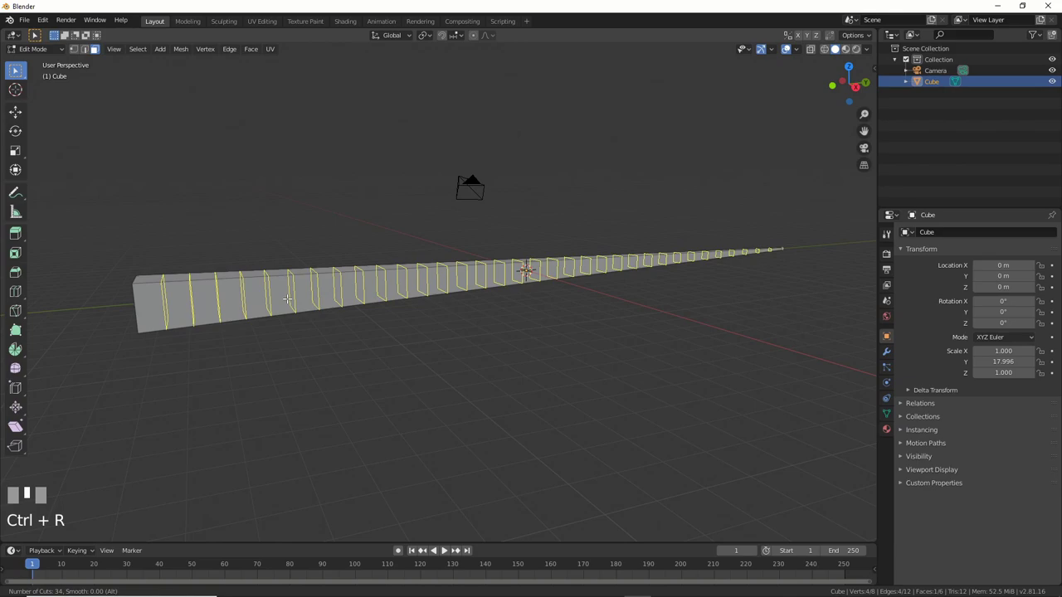
pyautogui.click(287, 299)
pyautogui.rightClick(287, 299)
# Turn on X-ray, select the vertices of the first three rings at the thick end and scale them up by about 1.27
pyautogui.keyDown('shift'); pyautogui.moveTo(166, 292); pyautogui.dragTo(258, 299, button='middle'); pyautogui.keyUp('shift')
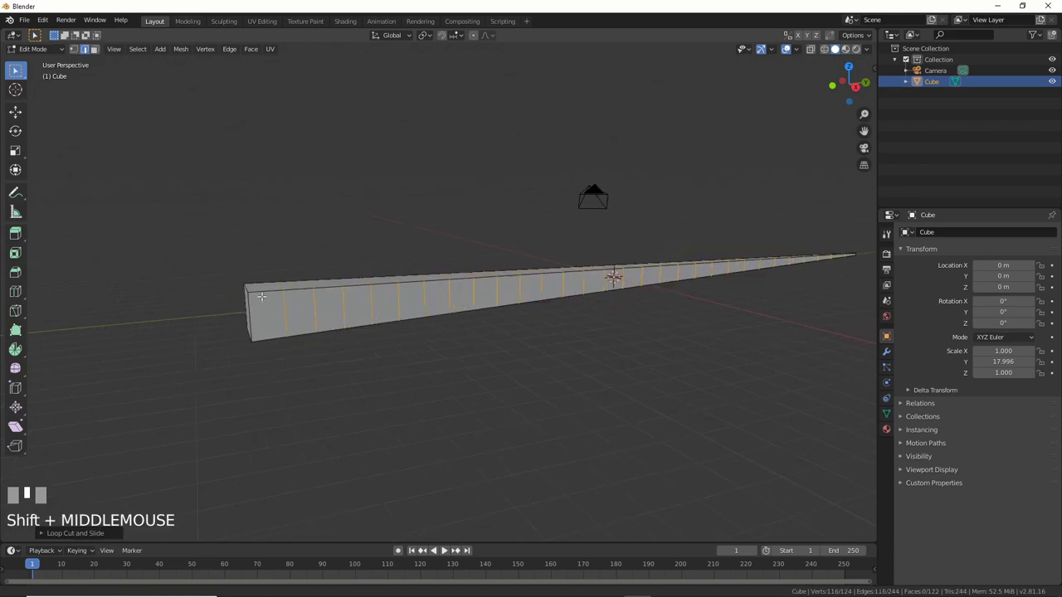
pyautogui.click(811, 50)
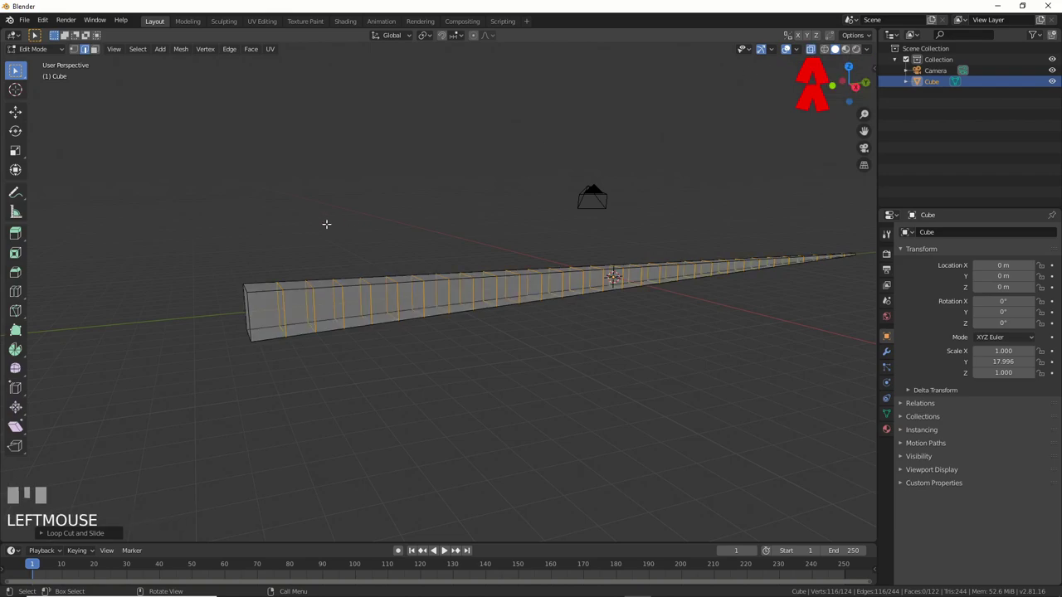
pyautogui.click(322, 249)
pyautogui.click(303, 247)
pyautogui.click(73, 49)
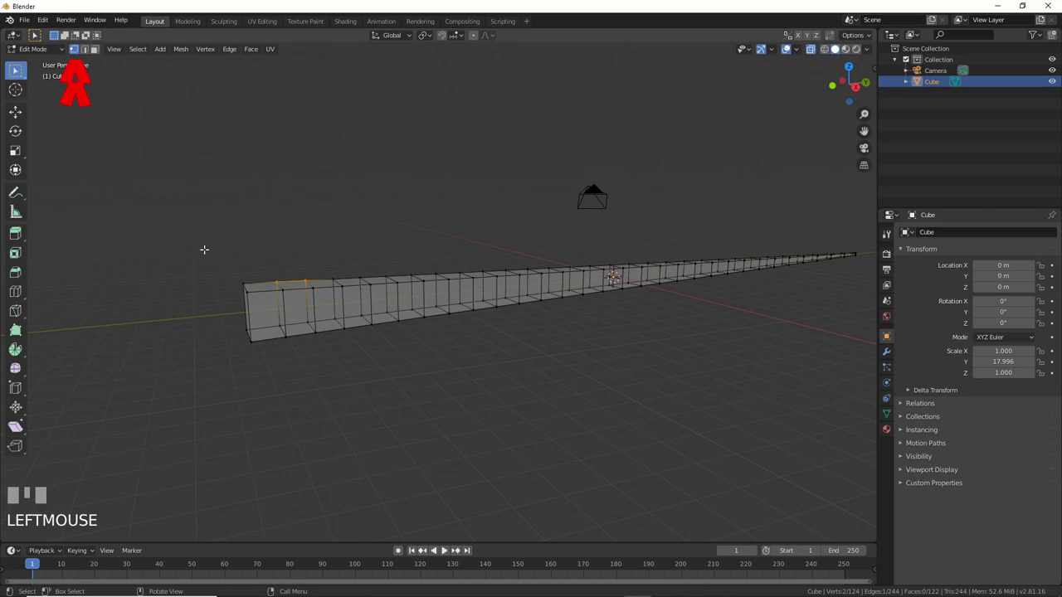
pyautogui.moveTo(205, 249); pyautogui.dragTo(324, 376)
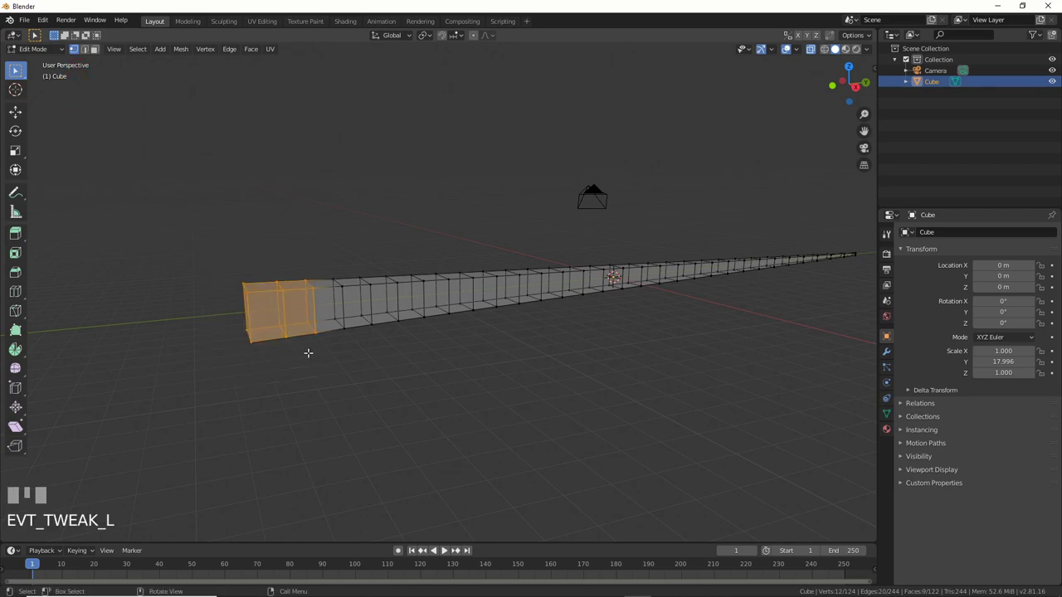
pyautogui.press('s')
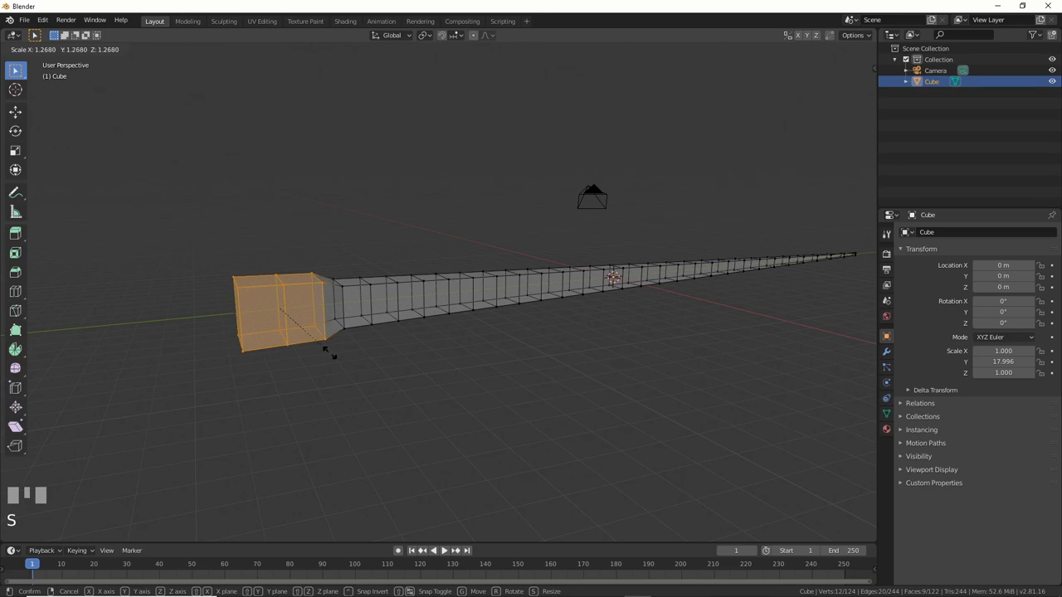
pyautogui.click(329, 352)
# Raise the upper middle of the enlarged head slightly and scale down its front end face
pyautogui.hotkey('shift', 'space')
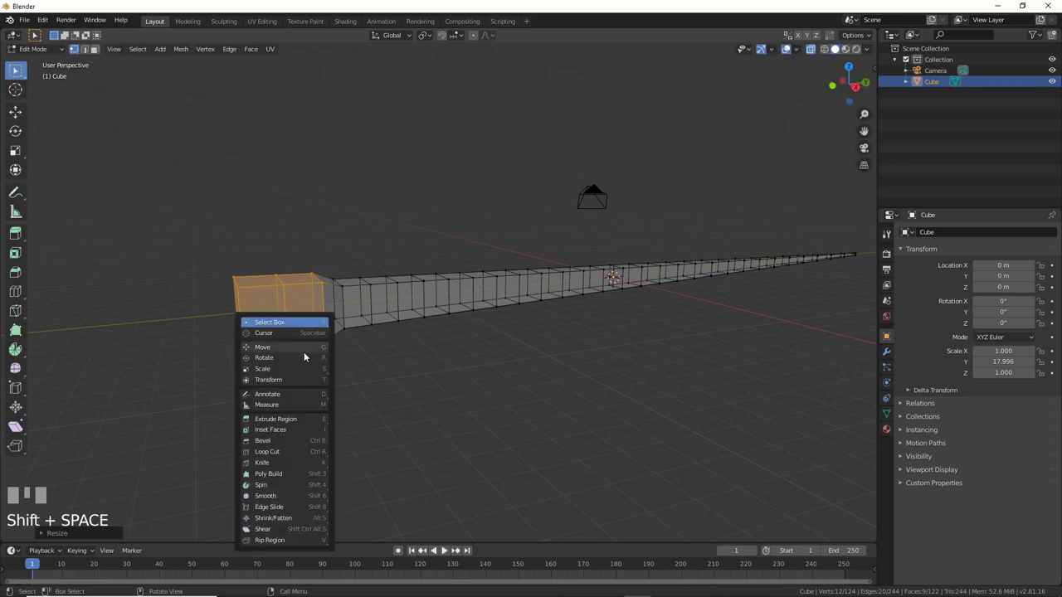
pyautogui.click(294, 347)
pyautogui.moveTo(279, 267); pyautogui.dragTo(273, 249)
pyautogui.moveTo(273, 249); pyautogui.dragTo(253, 359, button='middle')
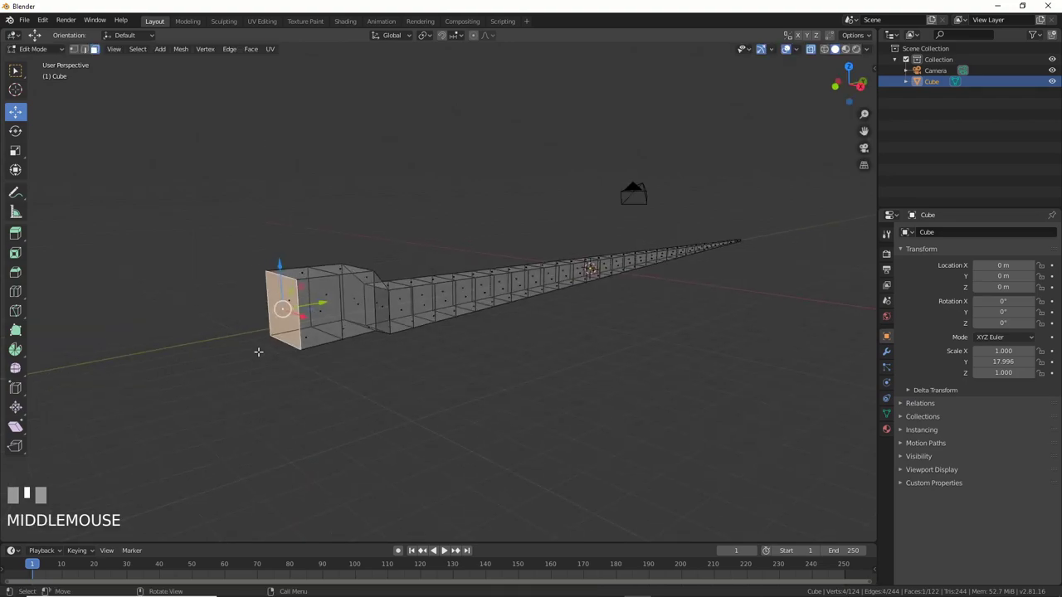
pyautogui.press('s')
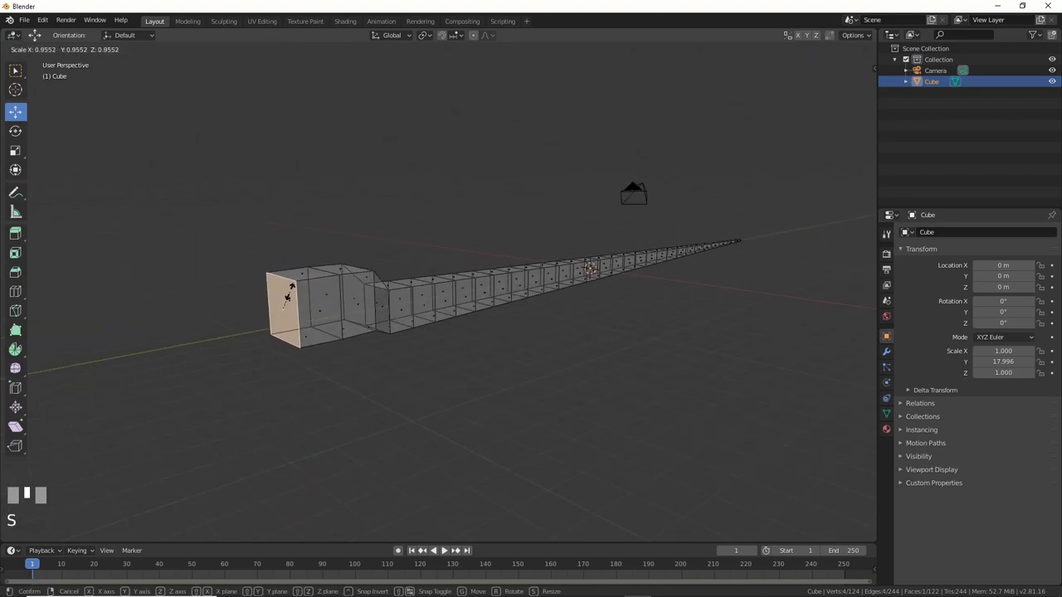
# Add a Subdivision Surface modifier to the tapered mesh with render and viewport levels of 3
pyautogui.click(932, 232)
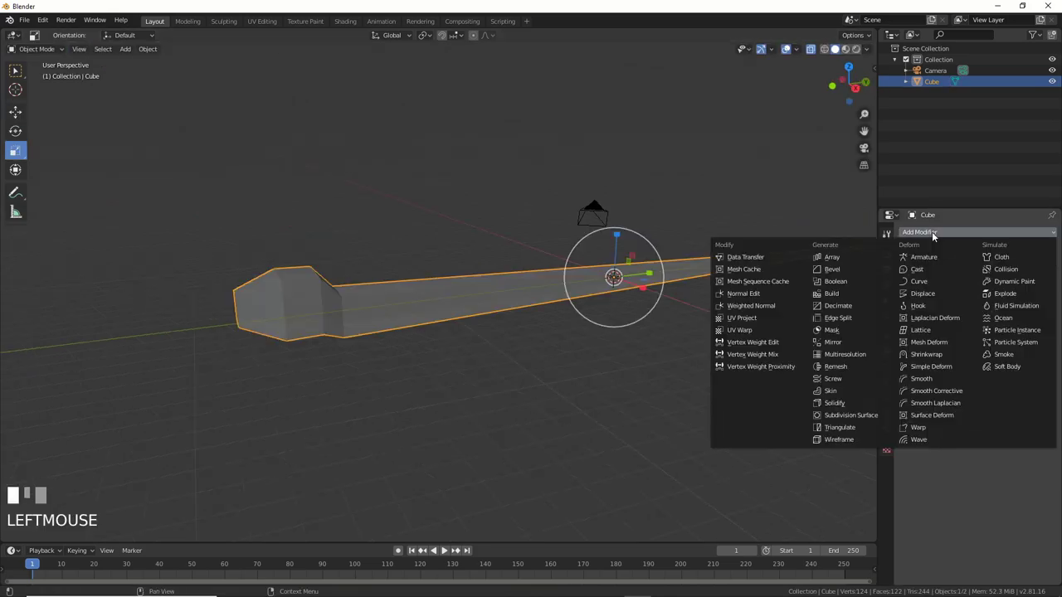
pyautogui.click(854, 415)
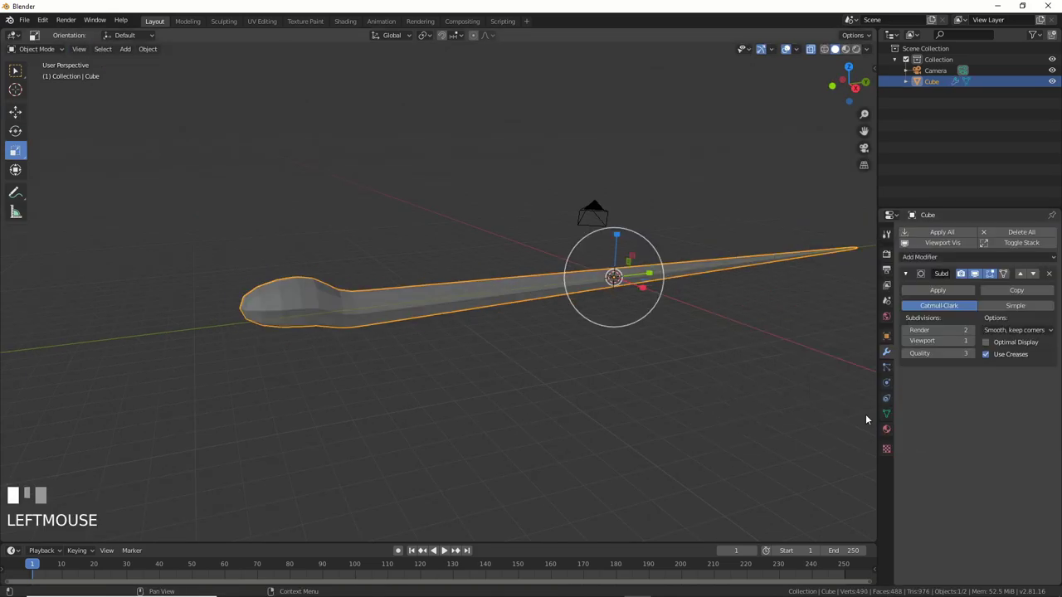
pyautogui.moveTo(865, 414); pyautogui.dragTo(969, 336, button='middle')
pyautogui.click(970, 332)
pyautogui.click(972, 341)
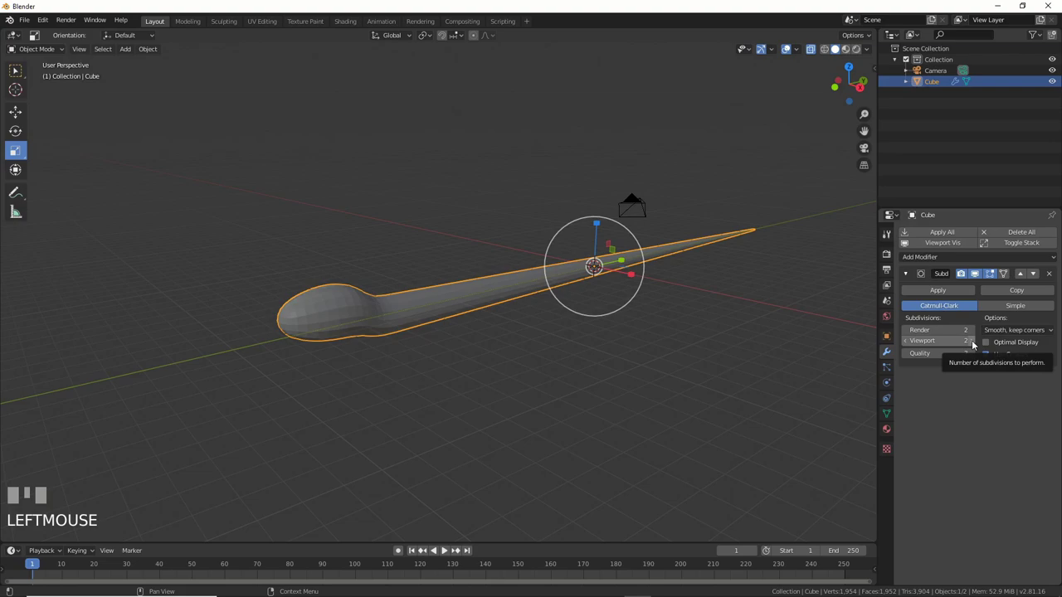
pyautogui.click(972, 341)
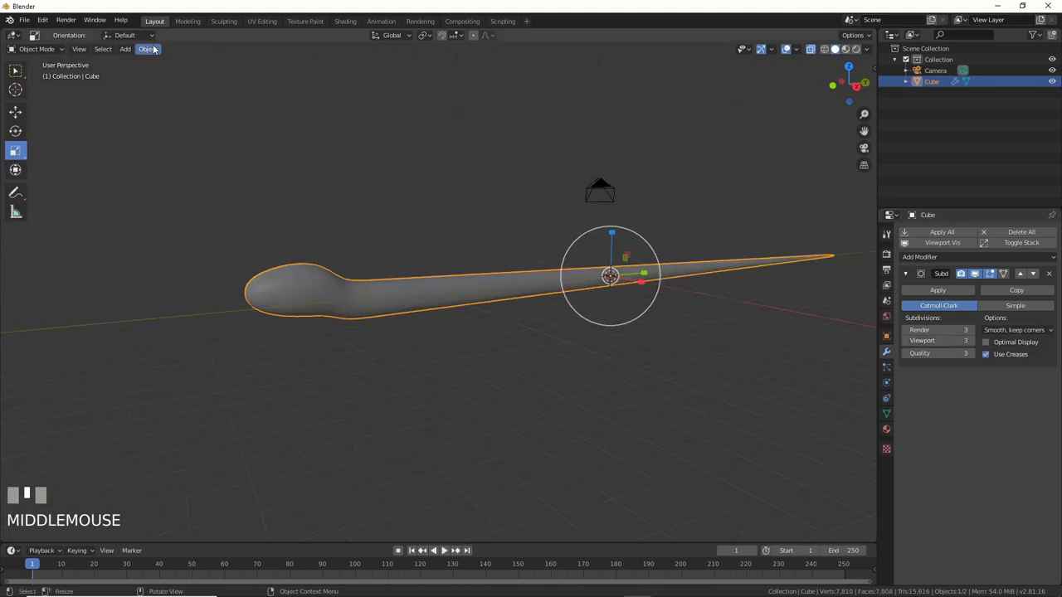
# Shade the tapered mesh smooth and scale the whole object down to about 0.16
pyautogui.click(151, 50)
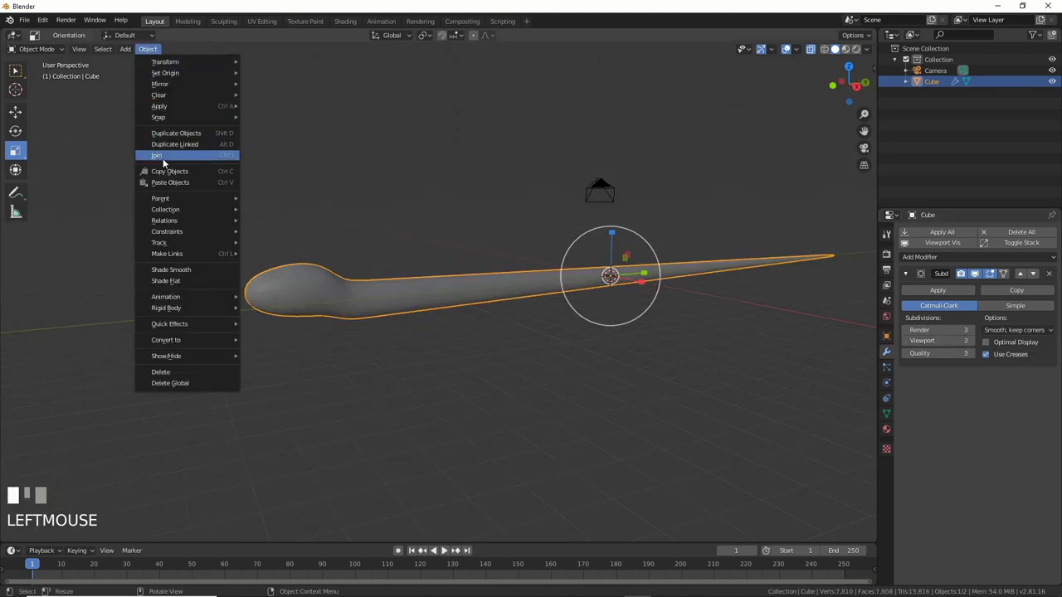
pyautogui.click(175, 275)
pyautogui.press('s')
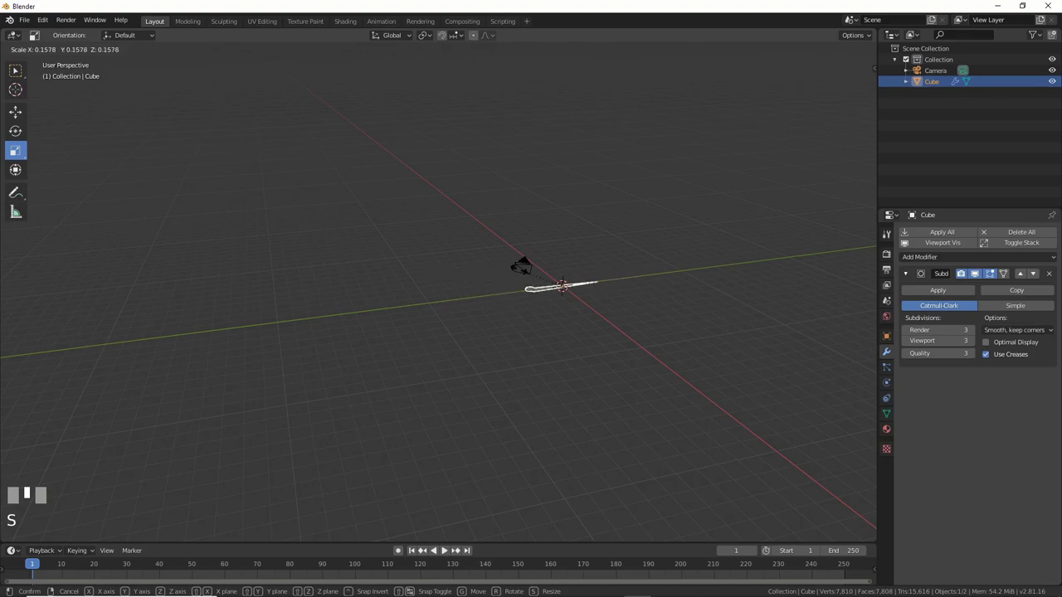
pyautogui.click(518, 269)
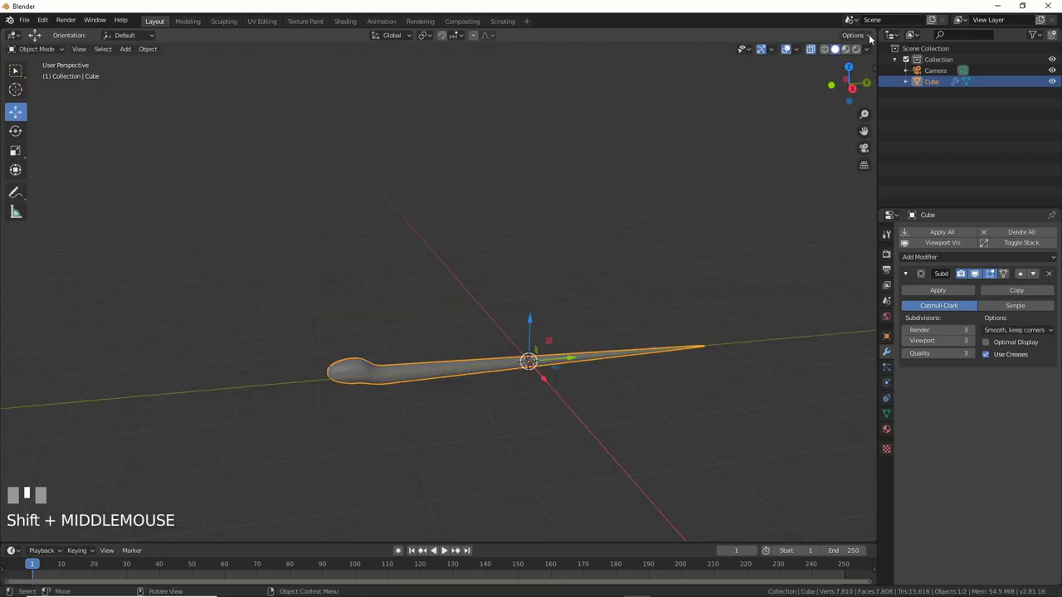
# Place the mesh's origin at its head end by transforming origins only, and move the object along Y away from the centre
pyautogui.click(855, 36)
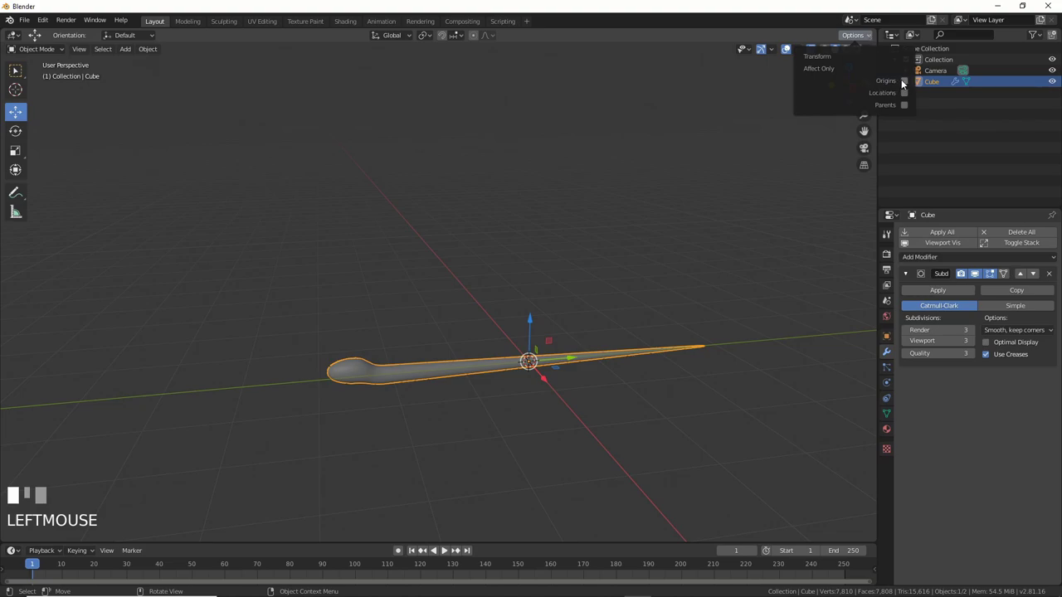
pyautogui.moveTo(578, 365)
pyautogui.mouseDown()
pyautogui.moveTo(366, 392)
pyautogui.moveTo(369, 375)
pyautogui.moveTo(336, 361)
pyautogui.moveTo(724, 346)
pyautogui.mouseUp()
pyautogui.scroll(-6, 638, 415)
pyautogui.moveTo(558, 368); pyautogui.dragTo(564, 410, button='middle')
pyautogui.moveTo(549, 302); pyautogui.dragTo(584, 294)
# Add a Bezier circle centred on the world origin, large enough to reach the mesh's head end
pyautogui.click(125, 49)
pyautogui.moveTo(132, 73)
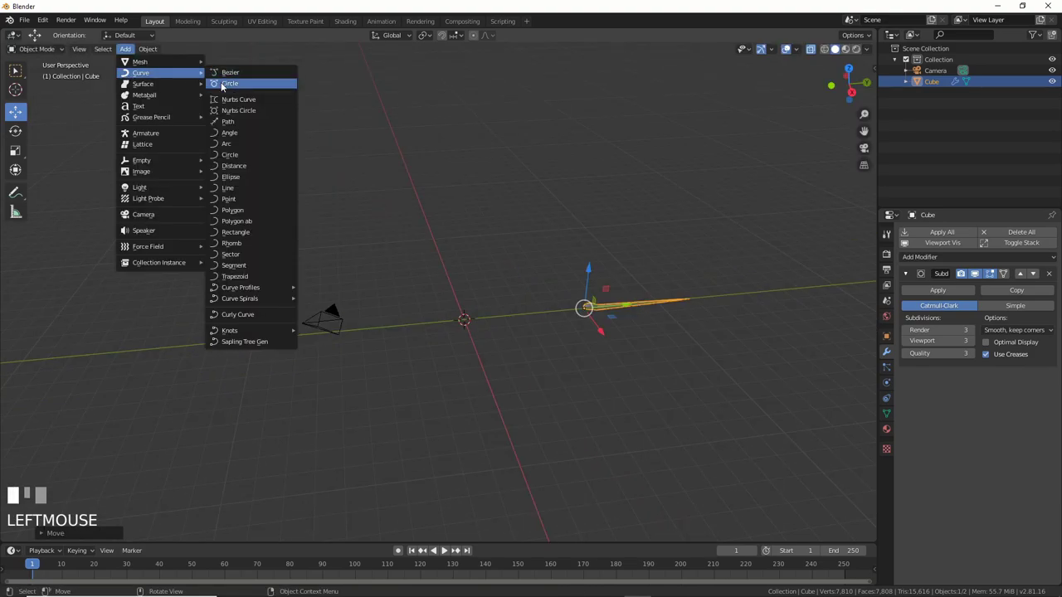
pyautogui.click(222, 85)
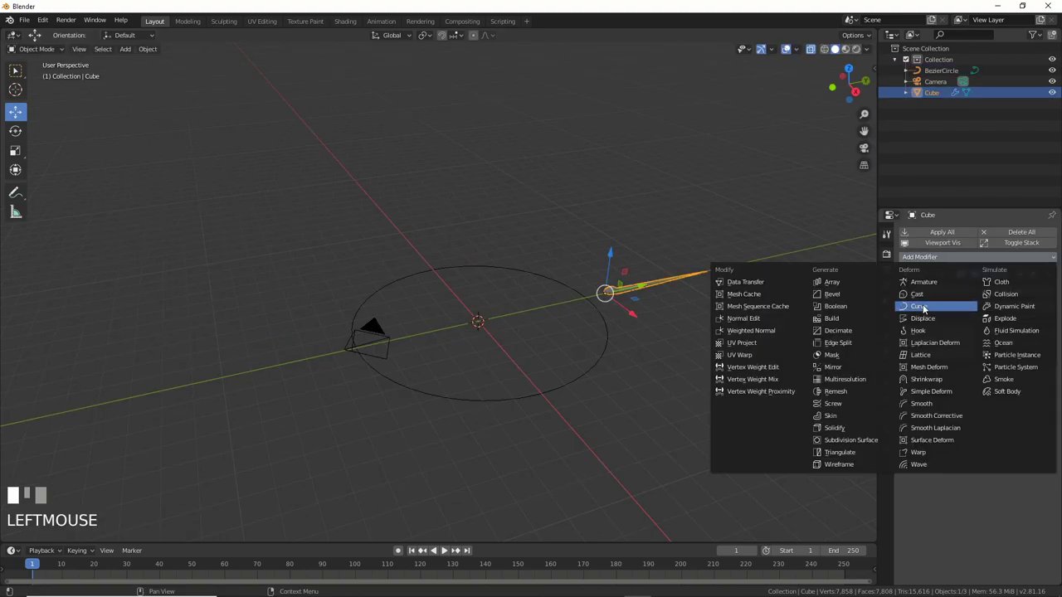
# Add a Curve modifier to the tapered mesh with BezierCircle as its object and Y as the deformation axis
pyautogui.click(922, 308)
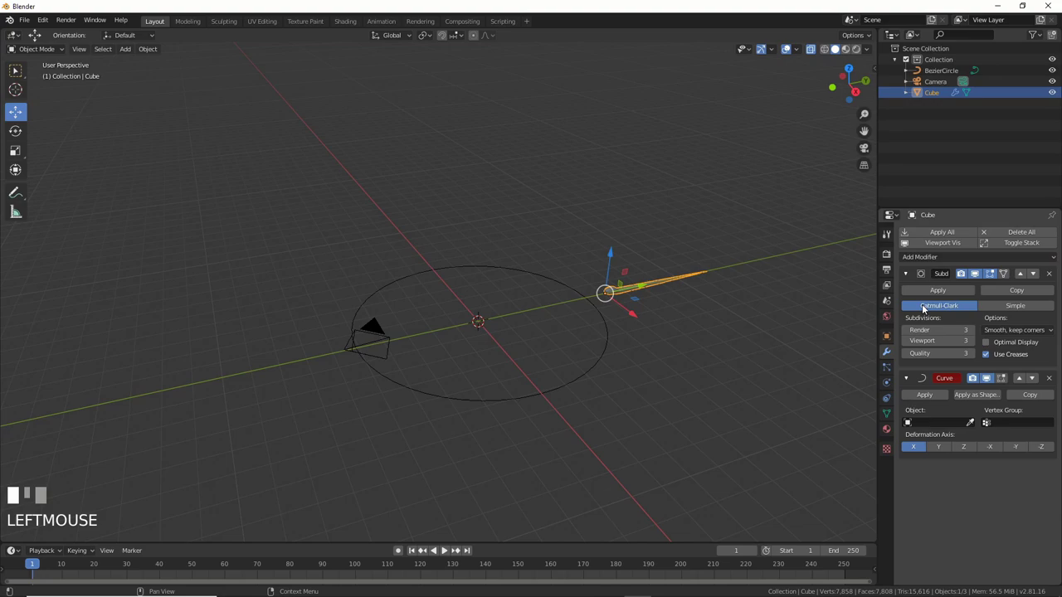
pyautogui.click(910, 424)
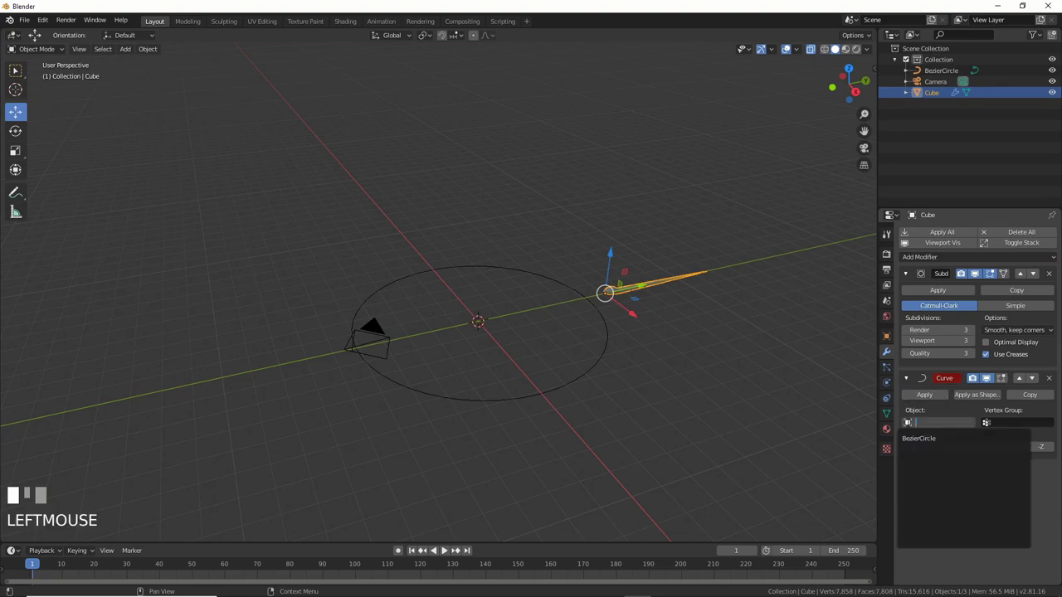
pyautogui.click(925, 439)
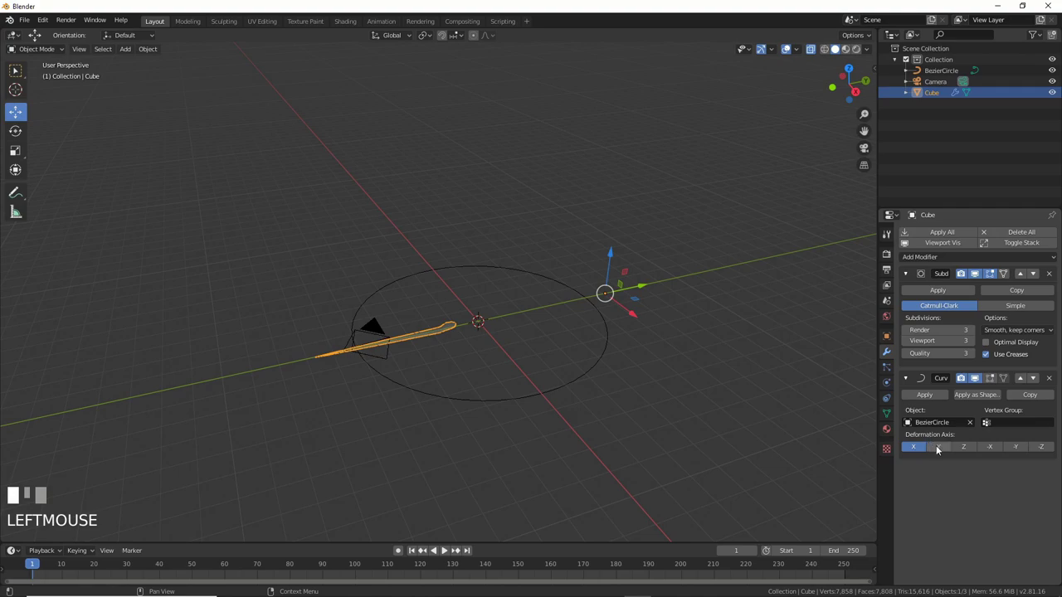
pyautogui.click(937, 448)
# Slide the mesh along Y around the circle, rotate it about the Y axis, and clear the selection
pyautogui.press('g')
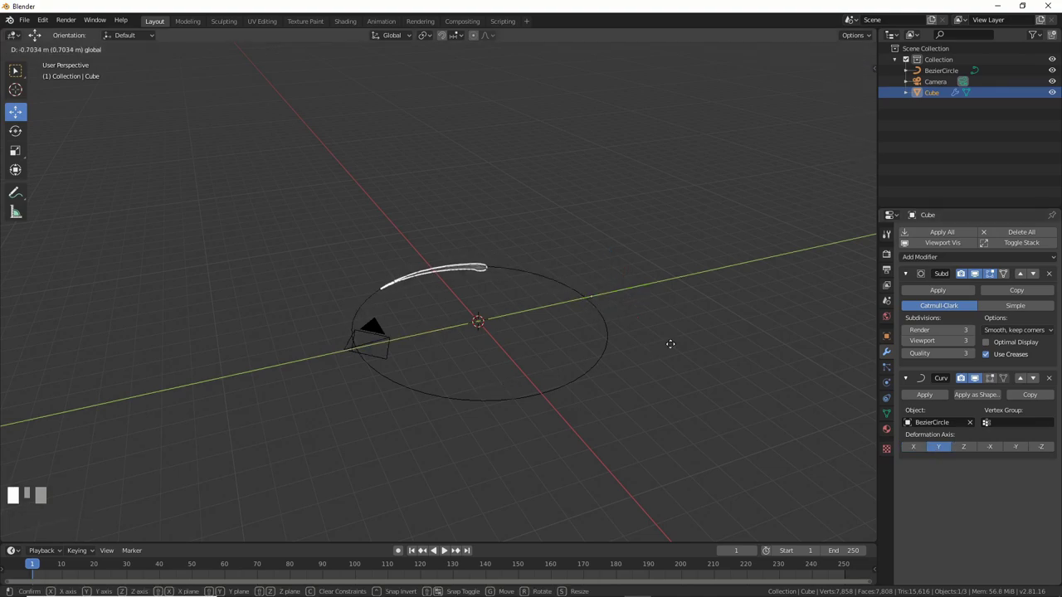
pyautogui.moveTo(670, 343); pyautogui.dragTo(83, 330)
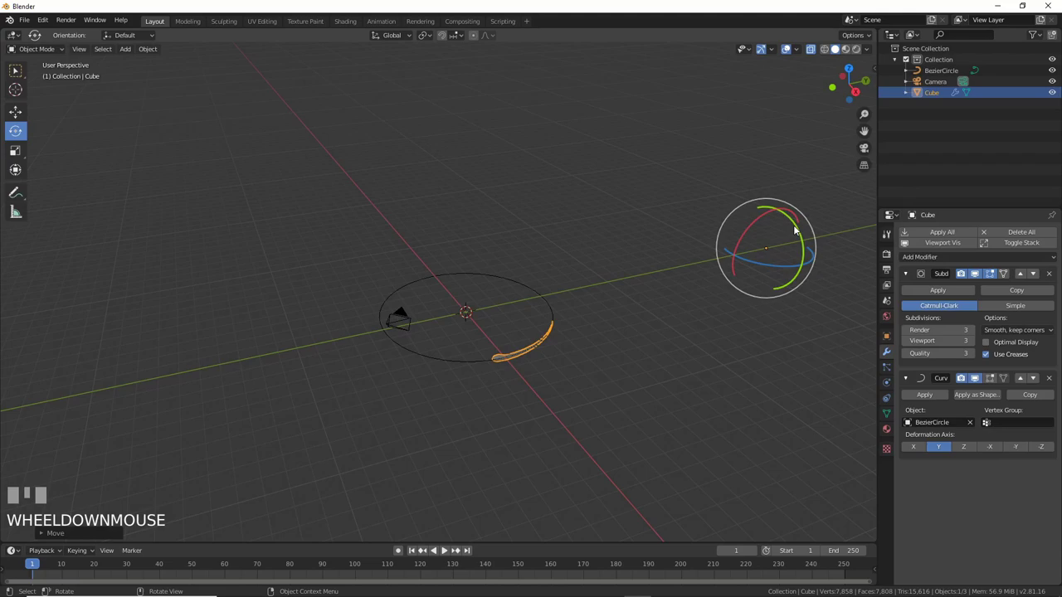
pyautogui.moveTo(794, 232); pyautogui.dragTo(804, 262)
pyautogui.click(664, 241)
# Subdivide all segments of the Bezier circle in Edit Mode with 2 cuts
pyautogui.moveTo(521, 291); pyautogui.dragTo(566, 301, button='middle')
pyautogui.scroll(3, 566, 300)
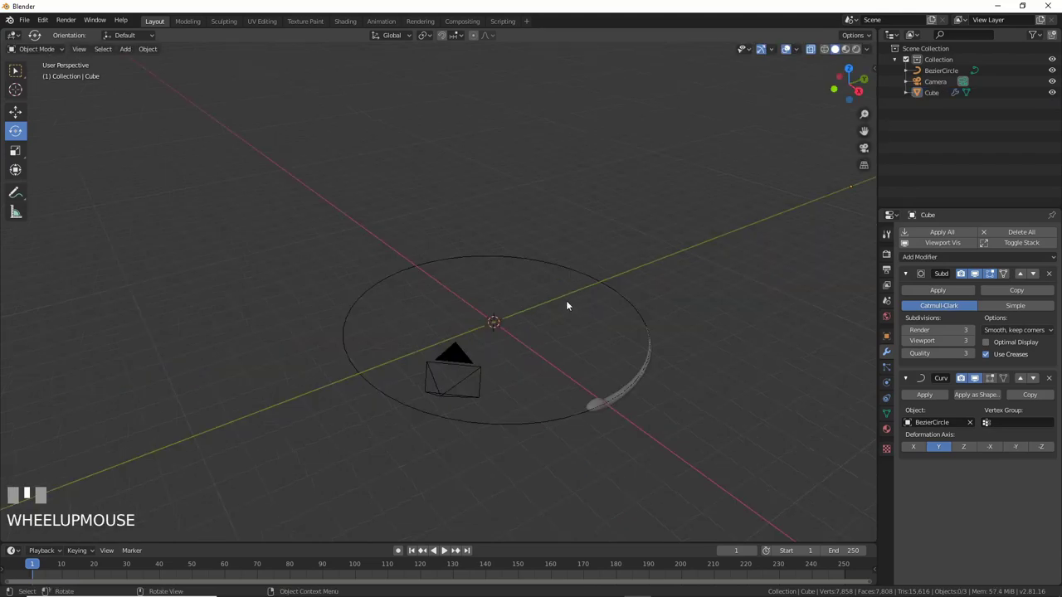
pyautogui.click(529, 262)
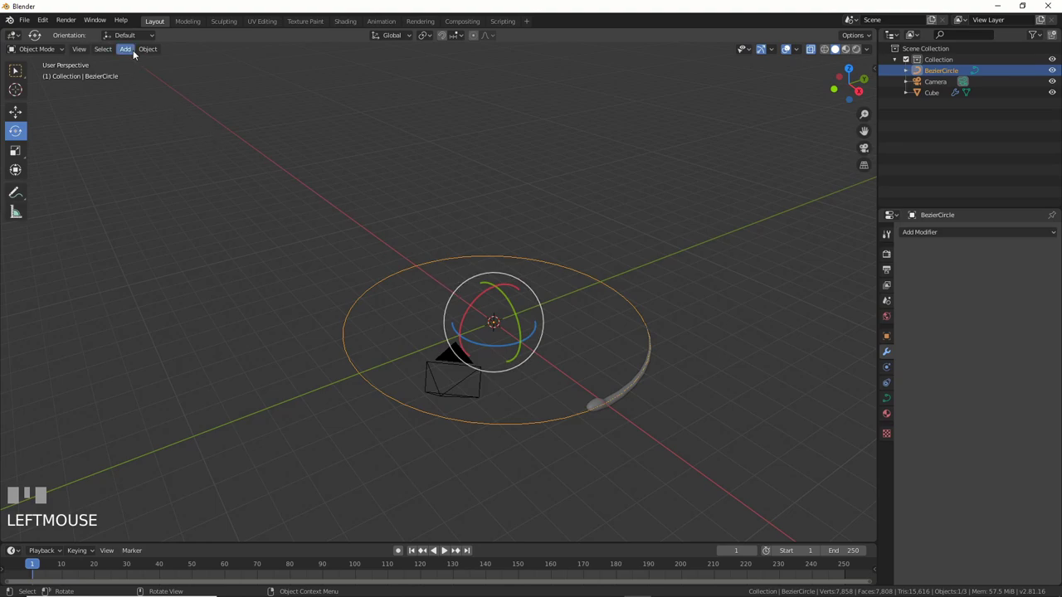
pyautogui.press('Tab')
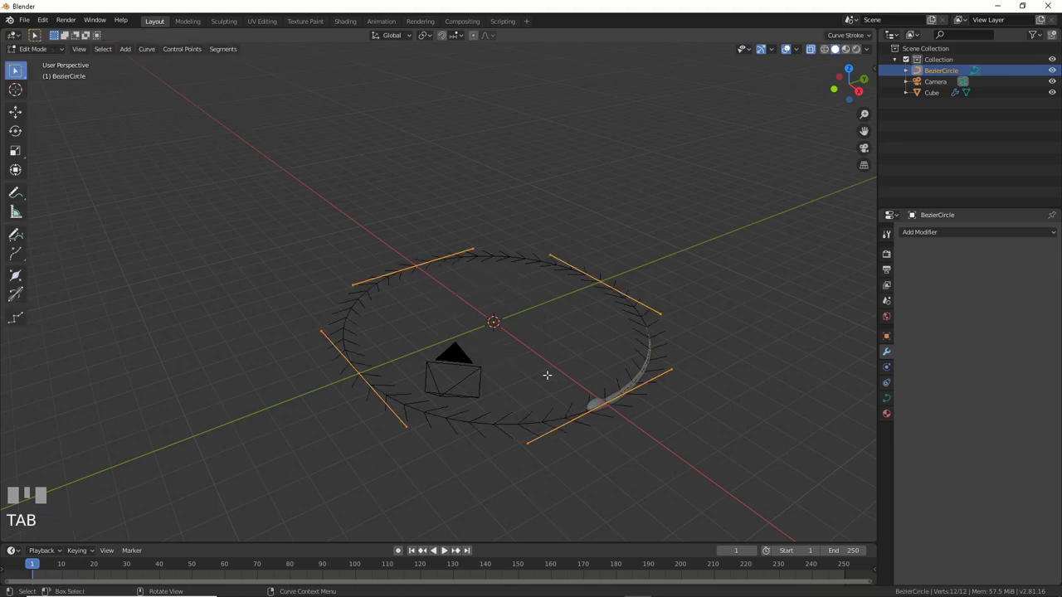
pyautogui.click(231, 51)
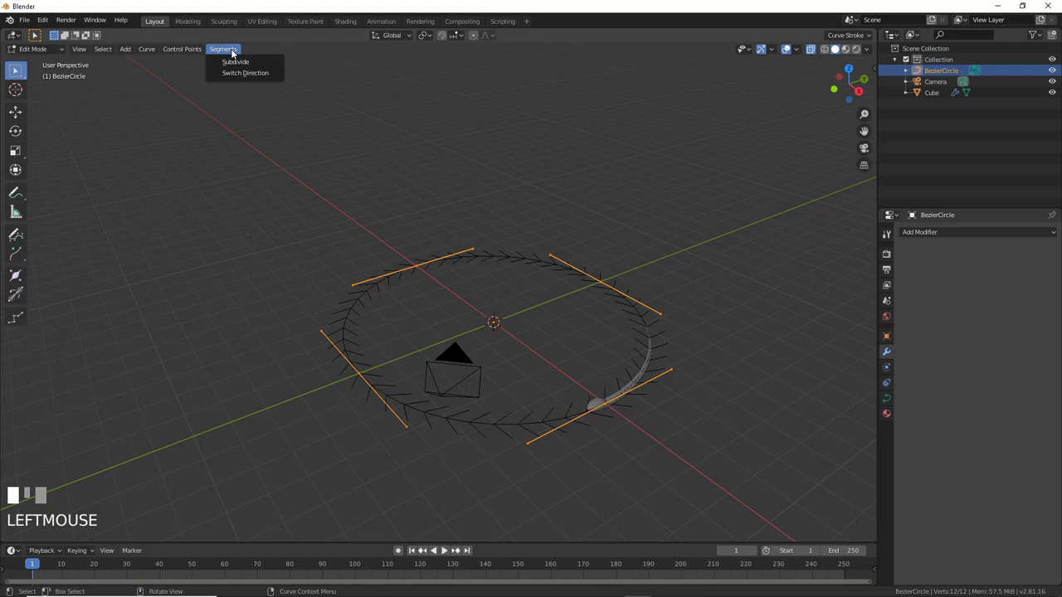
pyautogui.click(236, 61)
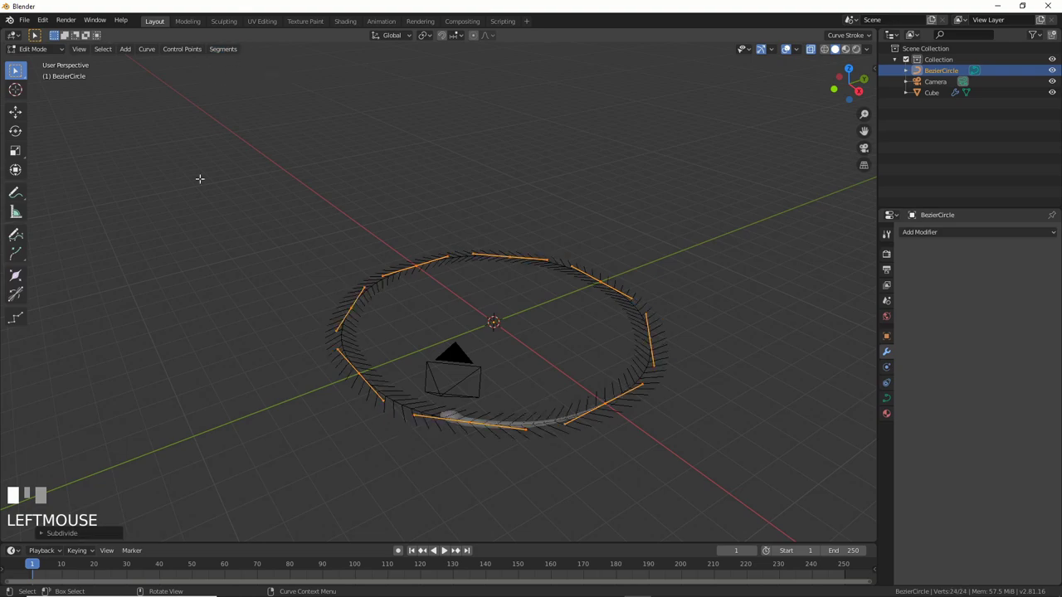
pyautogui.click(48, 537)
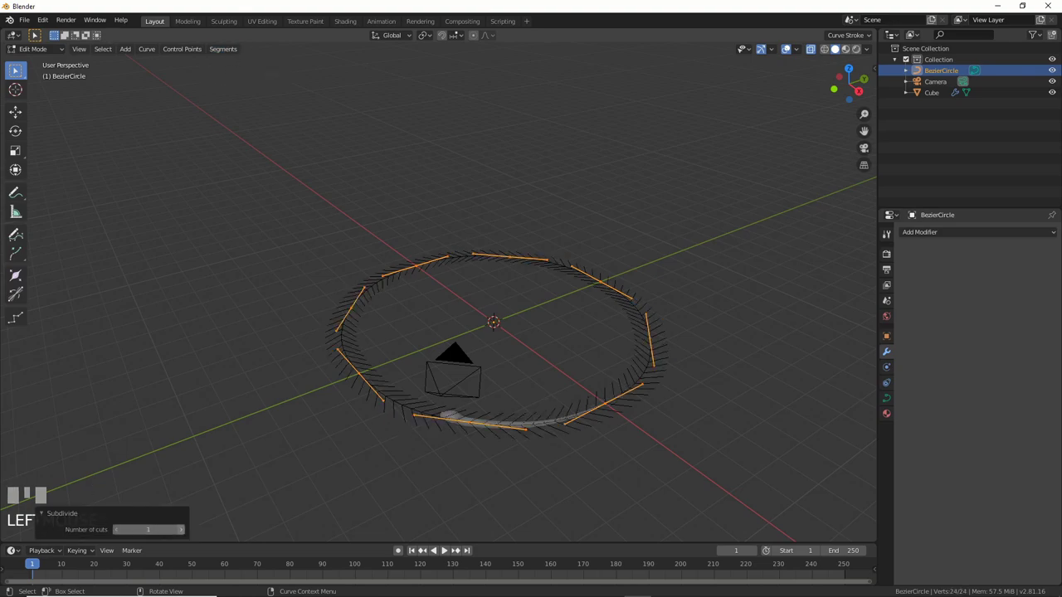
pyautogui.click(182, 532)
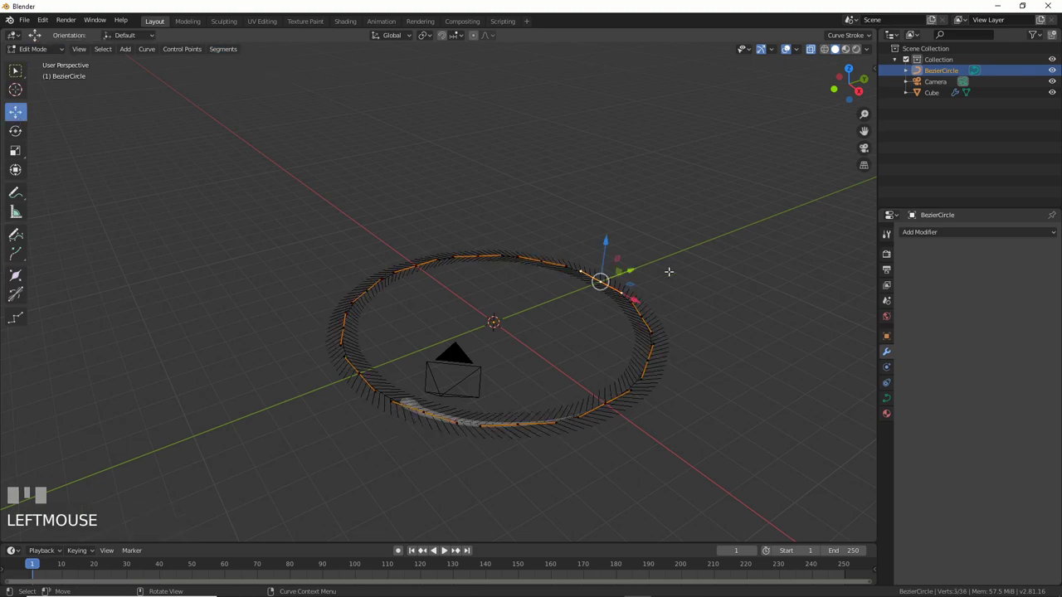
# Move the circle's control points one by one along the global axes to reshape it into an elongated, wavy closed path
pyautogui.moveTo(631, 270); pyautogui.dragTo(736, 231)
pyautogui.click(644, 319)
pyautogui.moveTo(674, 308); pyautogui.dragTo(770, 270)
pyautogui.click(648, 361)
pyautogui.moveTo(678, 348); pyautogui.dragTo(764, 305)
pyautogui.click(605, 404)
pyautogui.moveTo(638, 423); pyautogui.dragTo(573, 373)
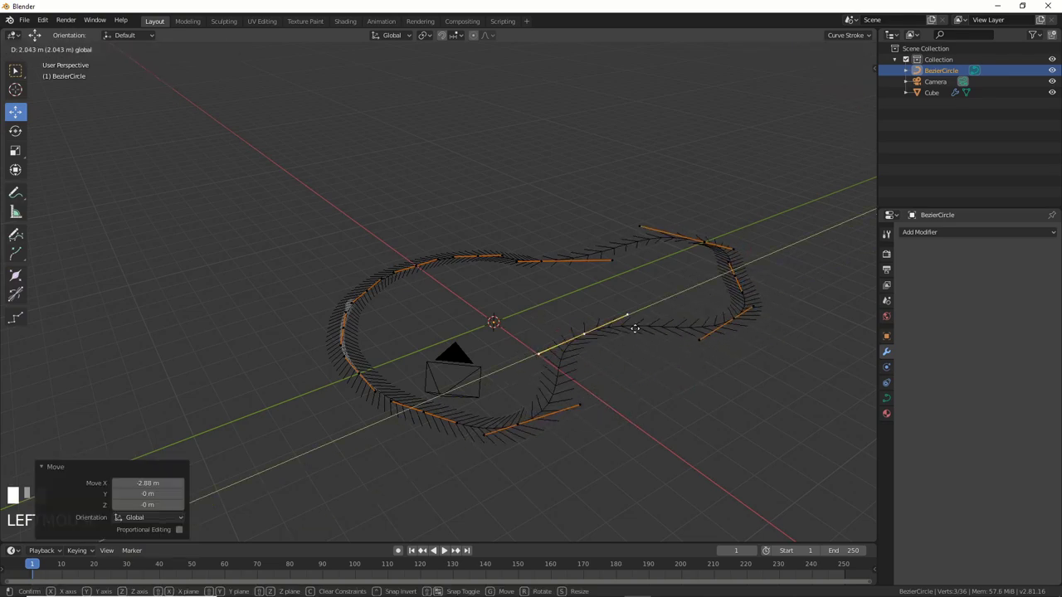
pyautogui.click(705, 241)
pyautogui.moveTo(729, 231); pyautogui.dragTo(754, 221)
pyautogui.click(517, 424)
pyautogui.moveTo(550, 408); pyautogui.dragTo(628, 370)
pyautogui.moveTo(424, 412); pyautogui.dragTo(548, 402)
pyautogui.click(359, 373)
pyautogui.moveTo(388, 405); pyautogui.dragTo(484, 453)
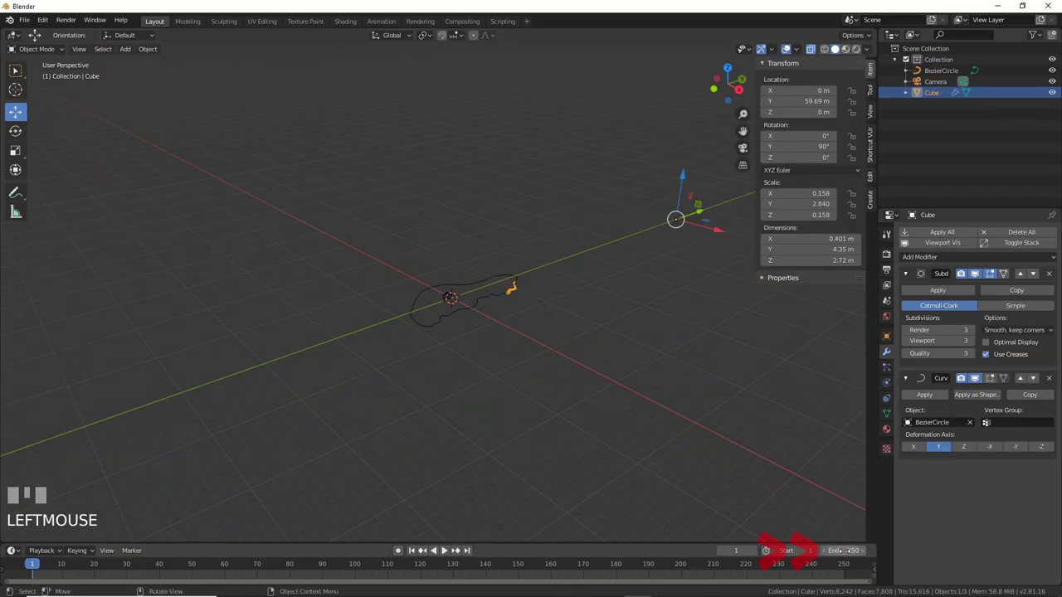
# Set the scene's end frame to 96 and keyframe the snake mesh's location at frame 1
pyautogui.click(844, 551)
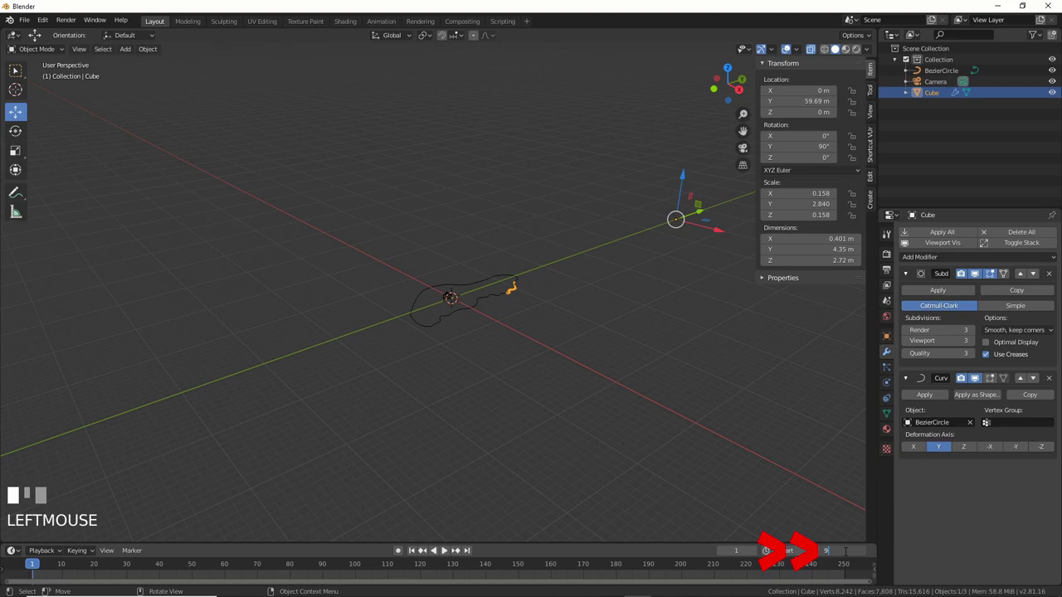
pyautogui.press('Return')
pyautogui.moveTo(421, 565); pyautogui.dragTo(706, 565, button='middle')
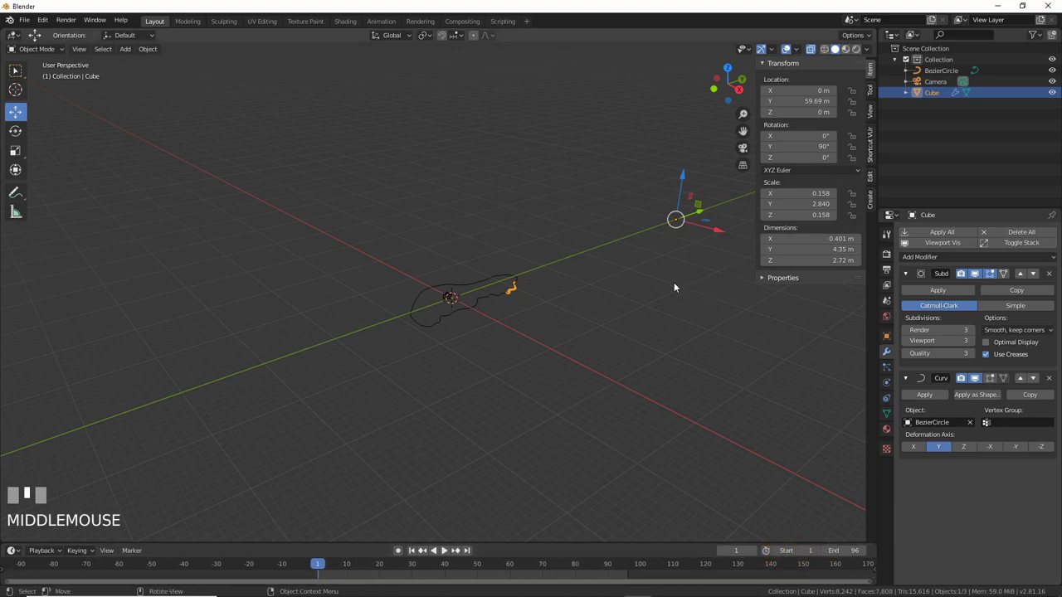
pyautogui.rightClick(796, 101)
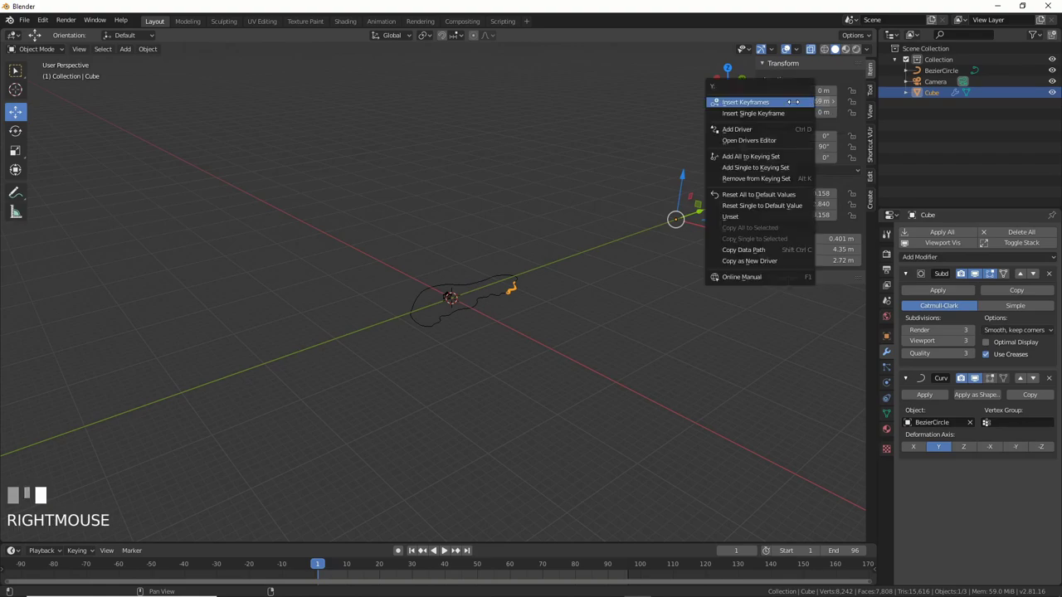
pyautogui.click(741, 103)
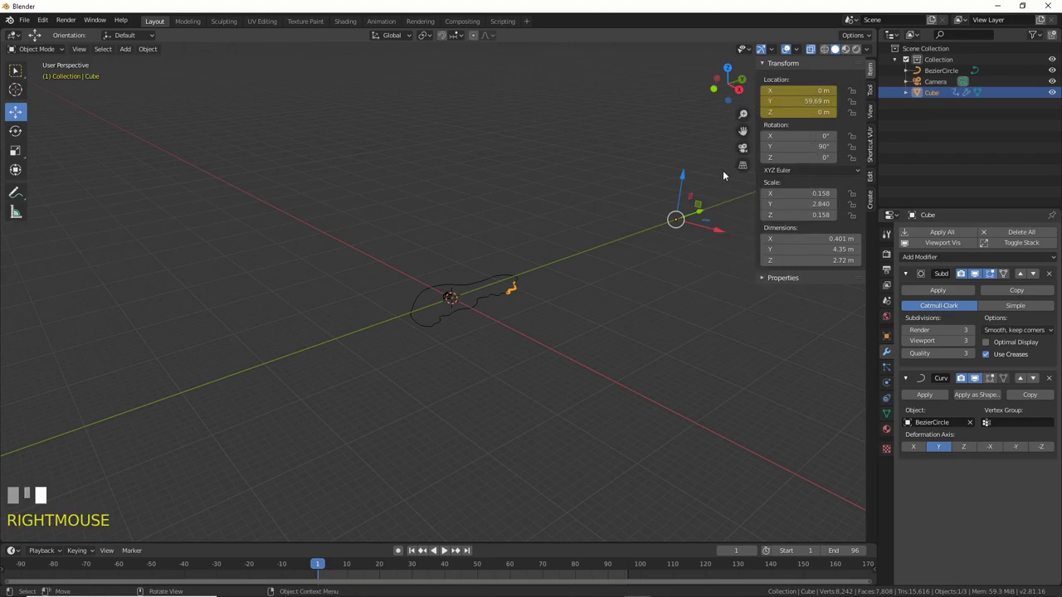
# At frame 96, move the snake along the path to a Y location of about 40.06 m and keyframe its location
pyautogui.click(627, 564)
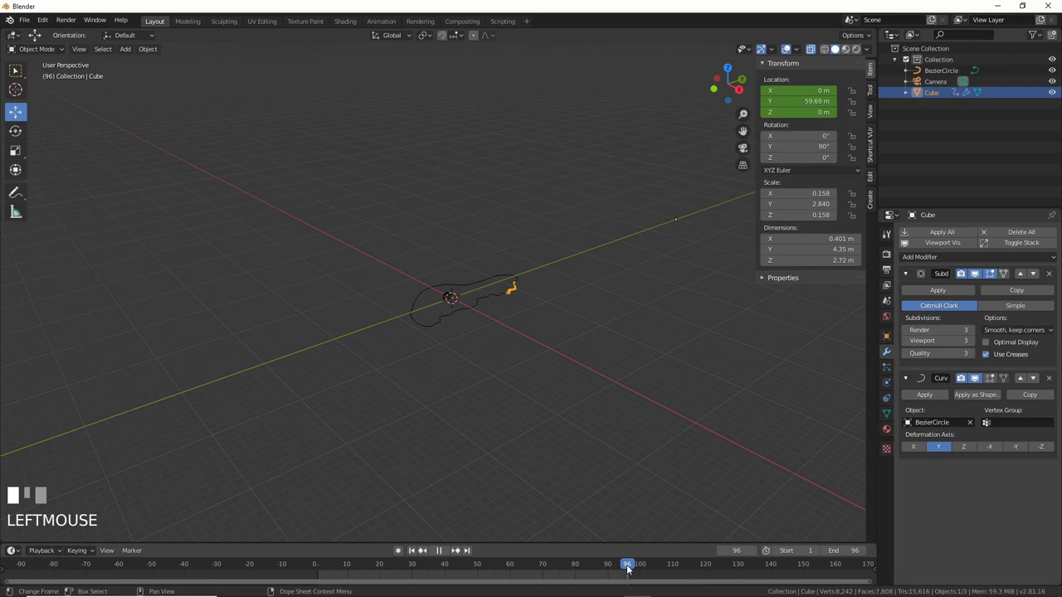
pyautogui.moveTo(702, 217); pyautogui.dragTo(666, 222)
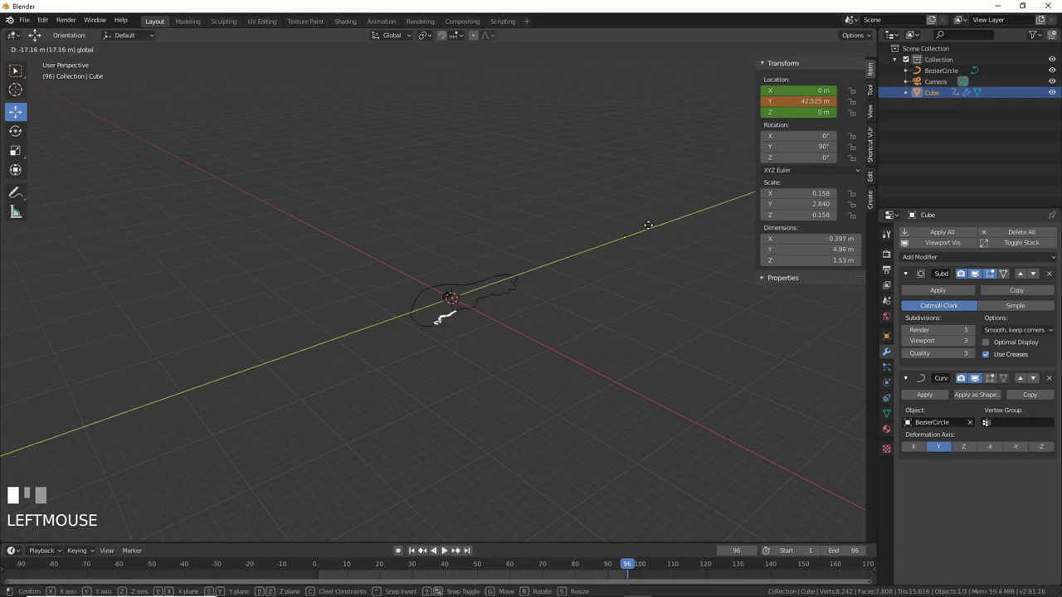
pyautogui.moveTo(640, 228); pyautogui.dragTo(635, 227)
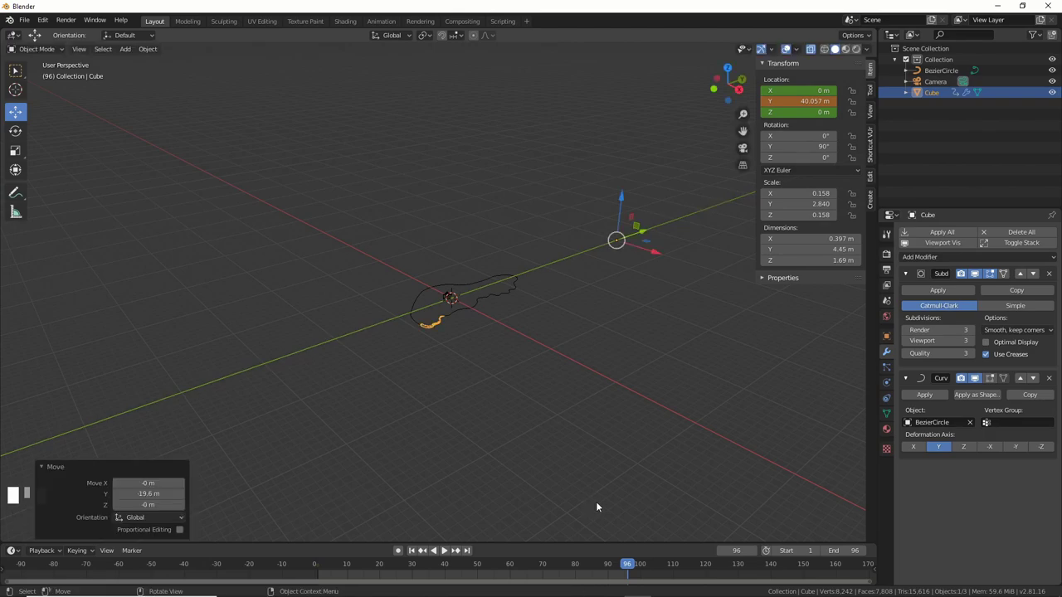
pyautogui.rightClick(792, 102)
pyautogui.rightClick(792, 101)
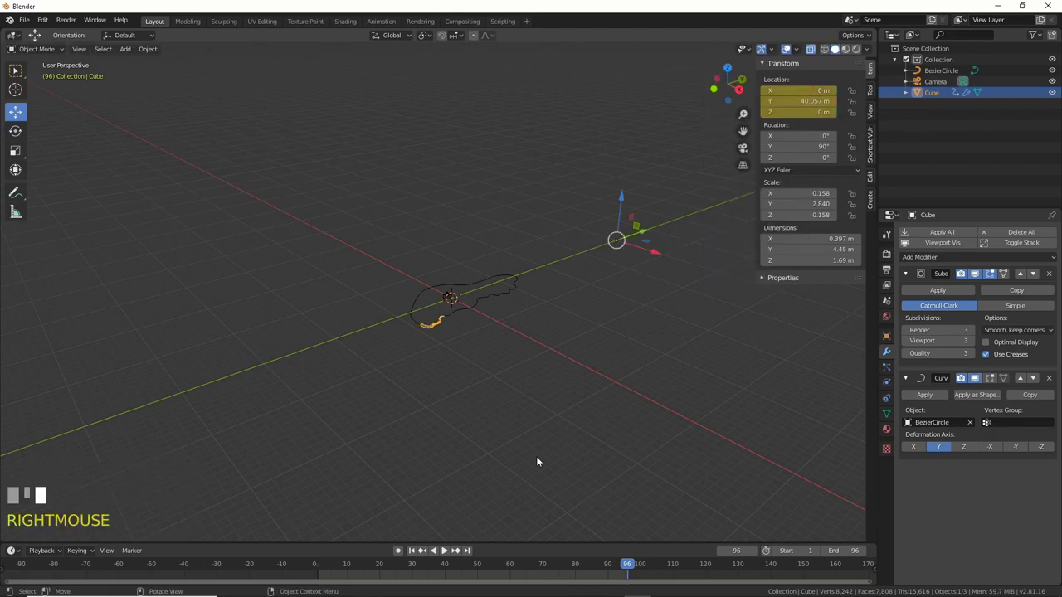
# Play the animation from the first frame to check the snake's motion along the path
pyautogui.scroll(3, 504, 448)
pyautogui.click(412, 550)
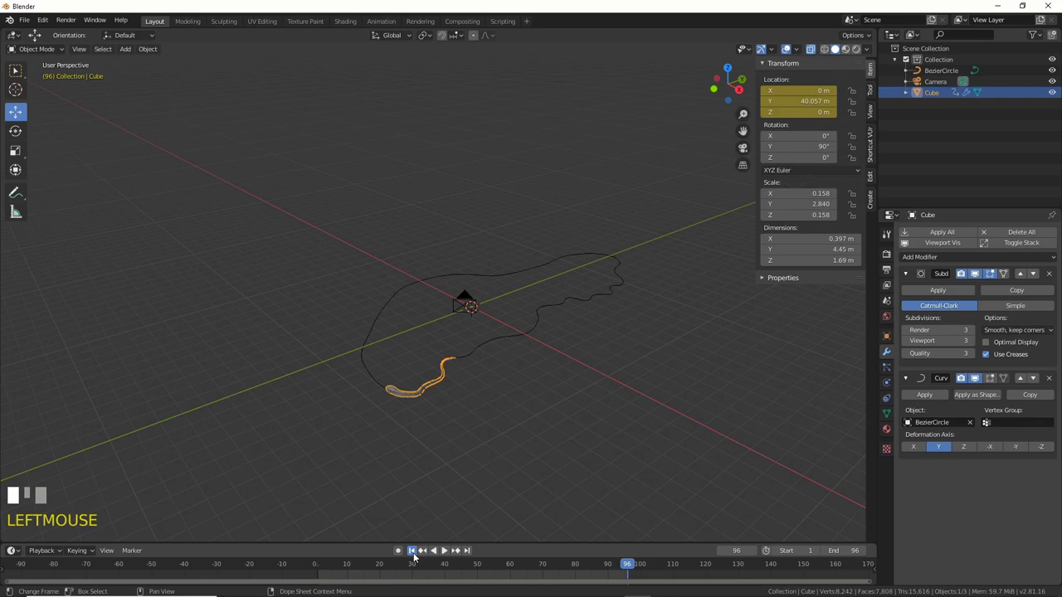
pyautogui.click(445, 551)
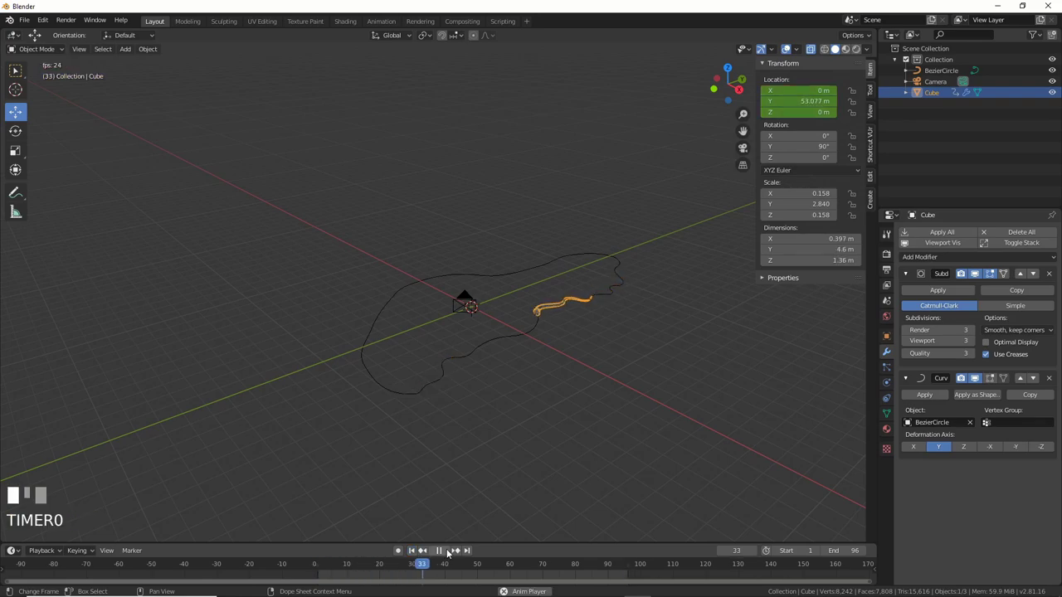
# Add a grid mesh with 50 X and Y subdivisions and a size of 48 m, and give it a Subdivision Surface modifier
pyautogui.click(125, 49)
pyautogui.moveTo(141, 62)
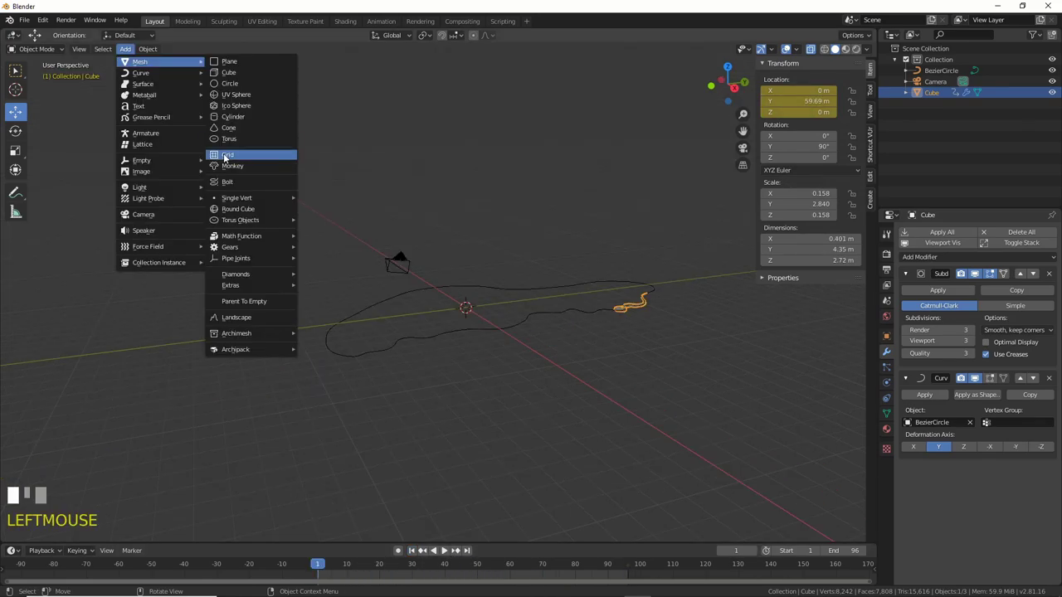
pyautogui.click(224, 155)
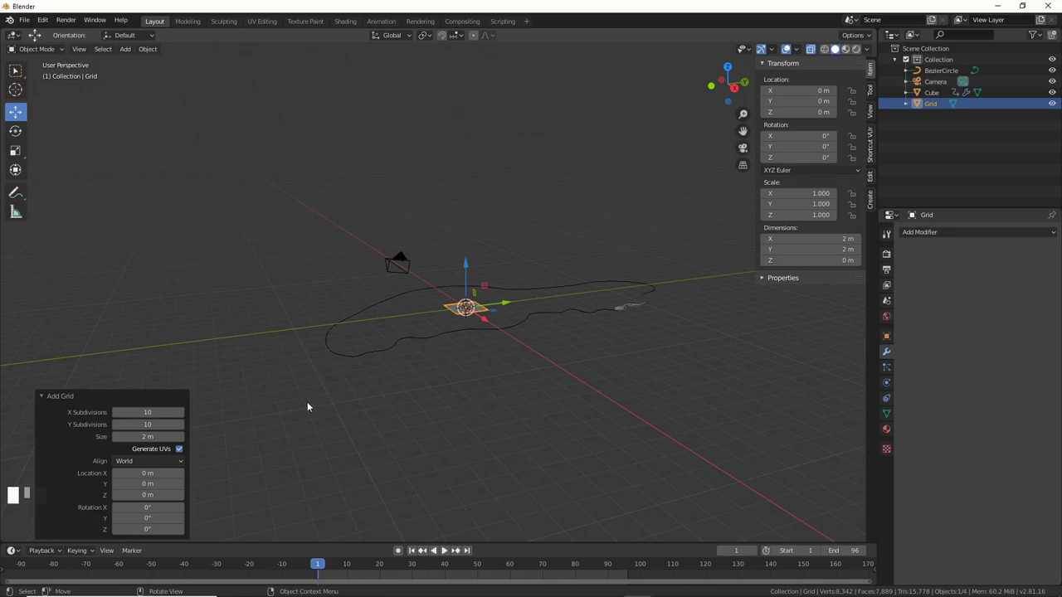
pyautogui.moveTo(149, 413); pyautogui.dragTo(149, 424)
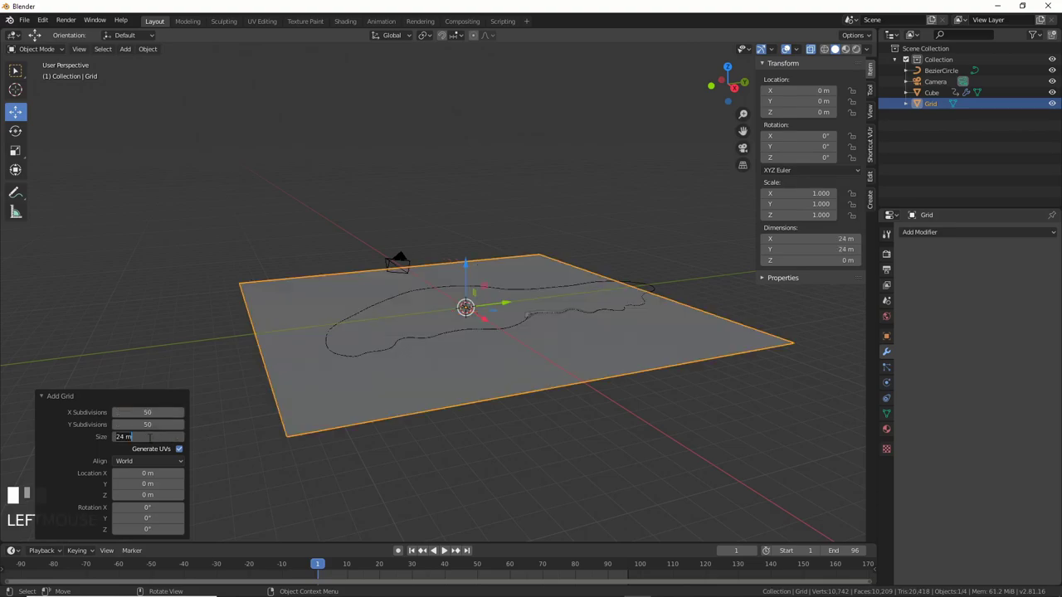
pyautogui.write('48')
pyautogui.press('Return')
pyautogui.click(398, 173)
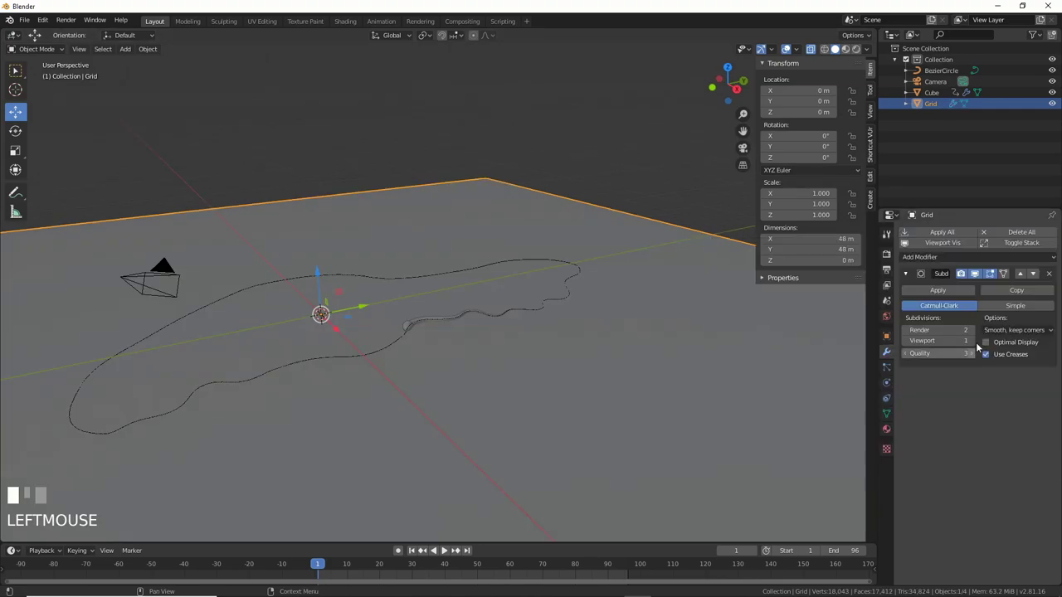
# Enable Dynamic Paint on the grid, add it as a canvas, and set its surface type to Waves
pyautogui.click(886, 384)
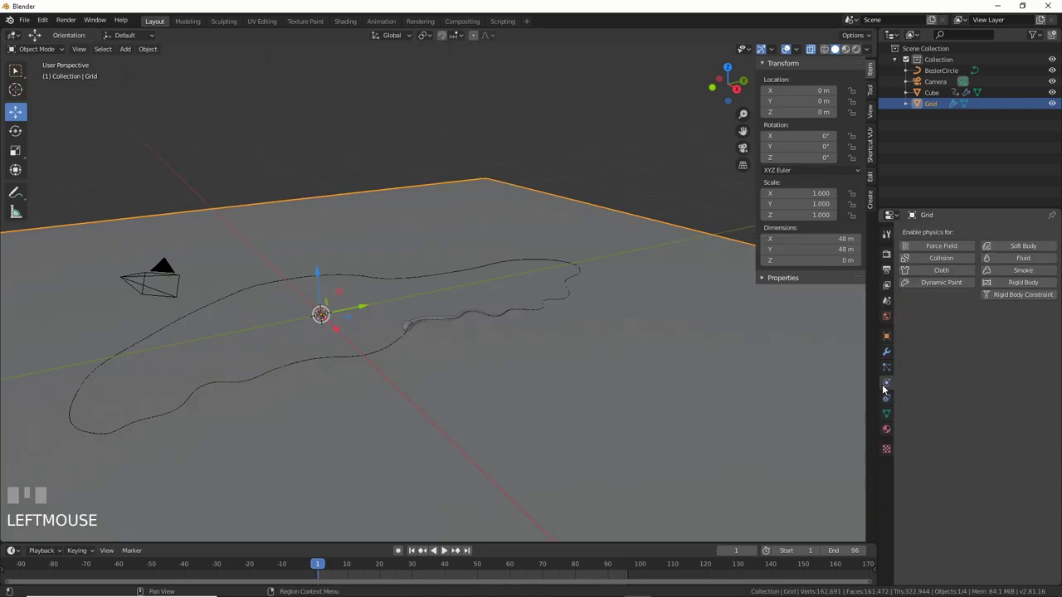
pyautogui.click(940, 283)
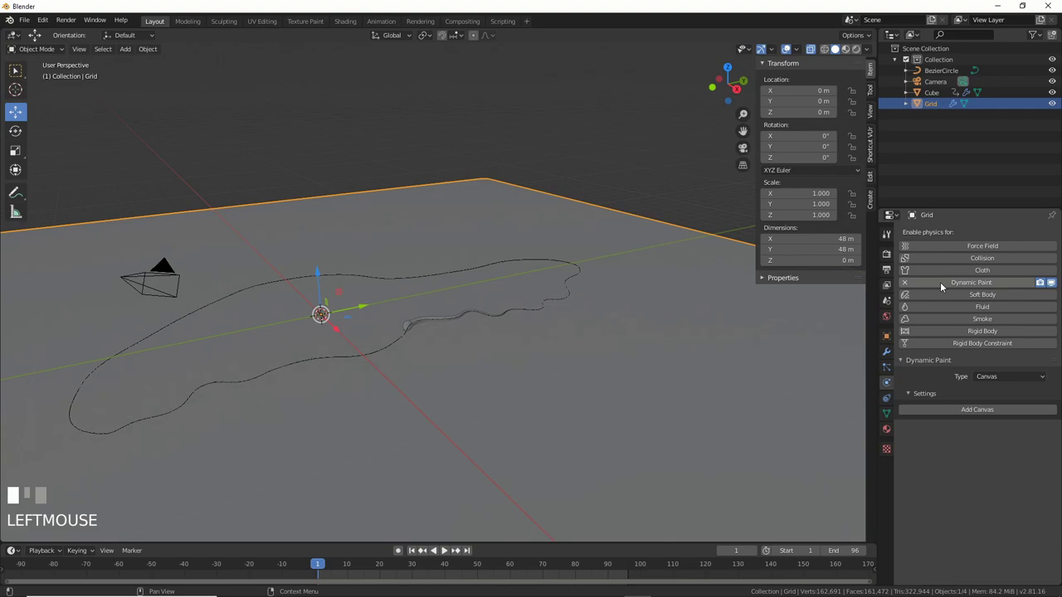
pyautogui.click(956, 410)
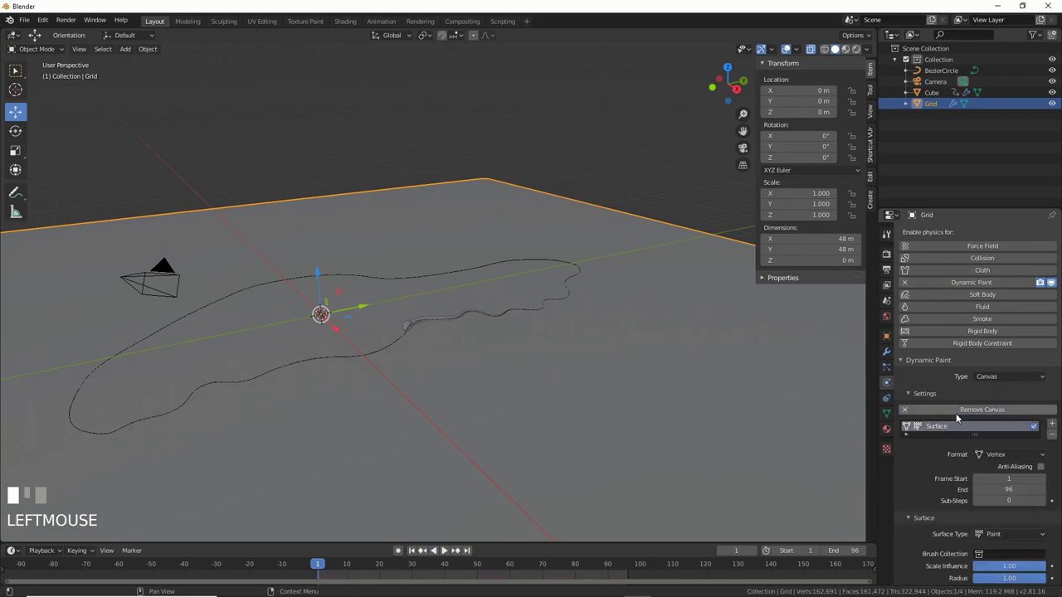
pyautogui.scroll(-3, 956, 413)
pyautogui.click(1004, 452)
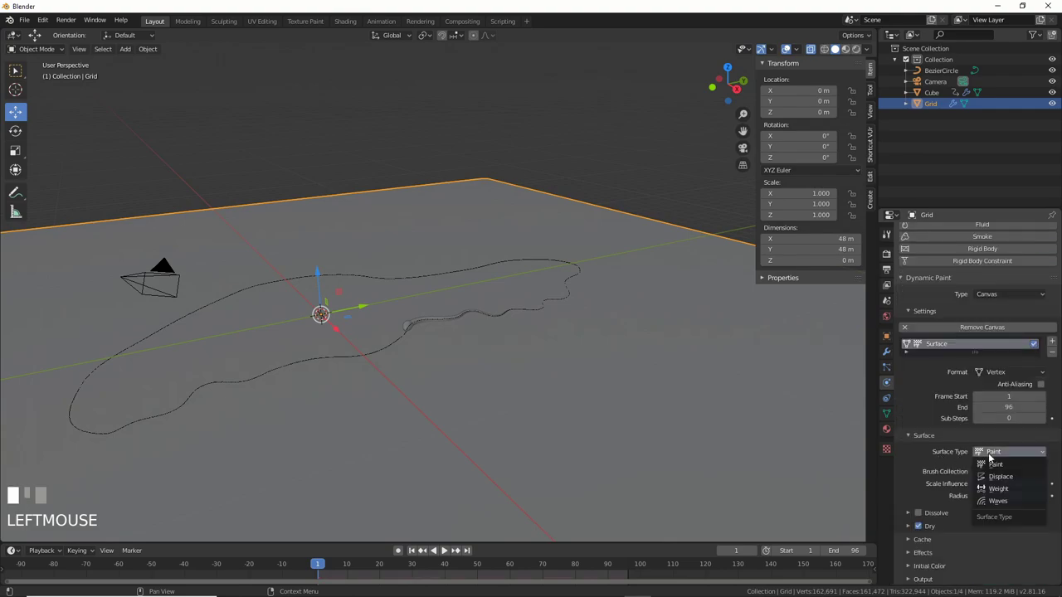
pyautogui.click(999, 502)
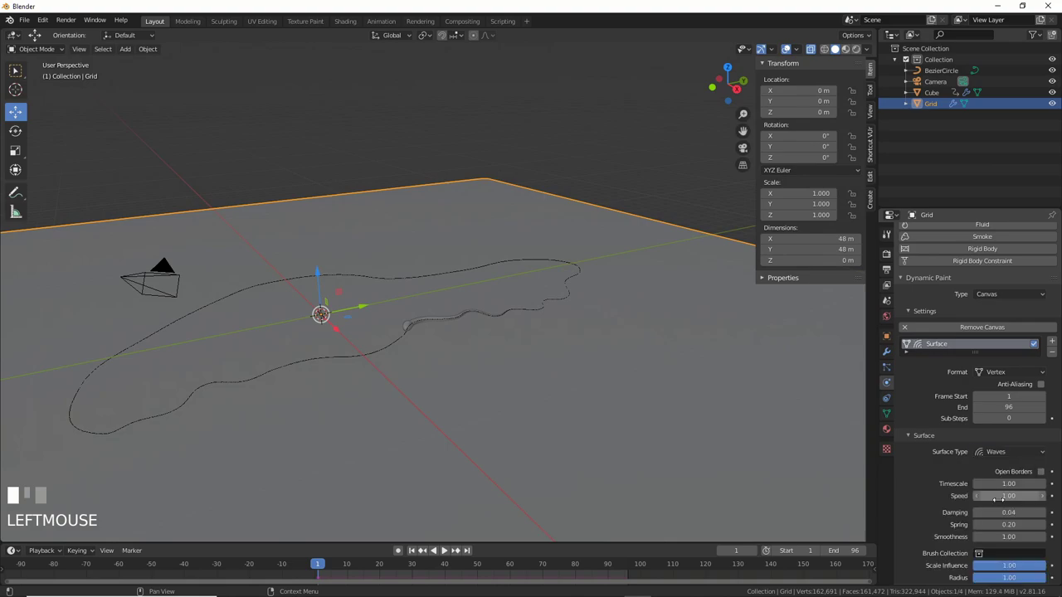
# Enable Dynamic Paint on the snake mesh with type Brush and add the brush
pyautogui.click(406, 328)
pyautogui.click(939, 284)
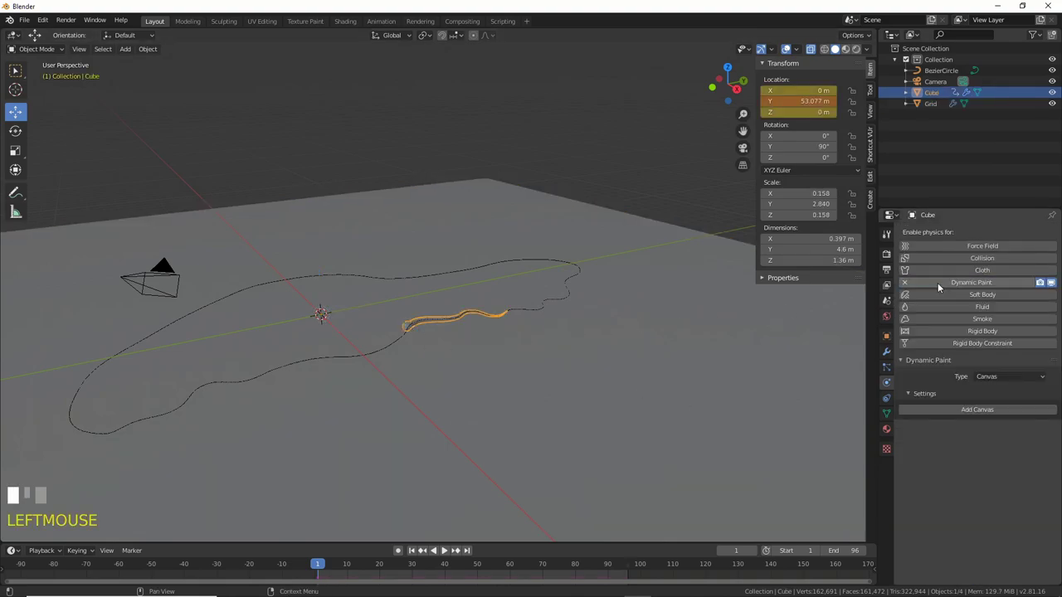
pyautogui.click(987, 376)
pyautogui.click(989, 403)
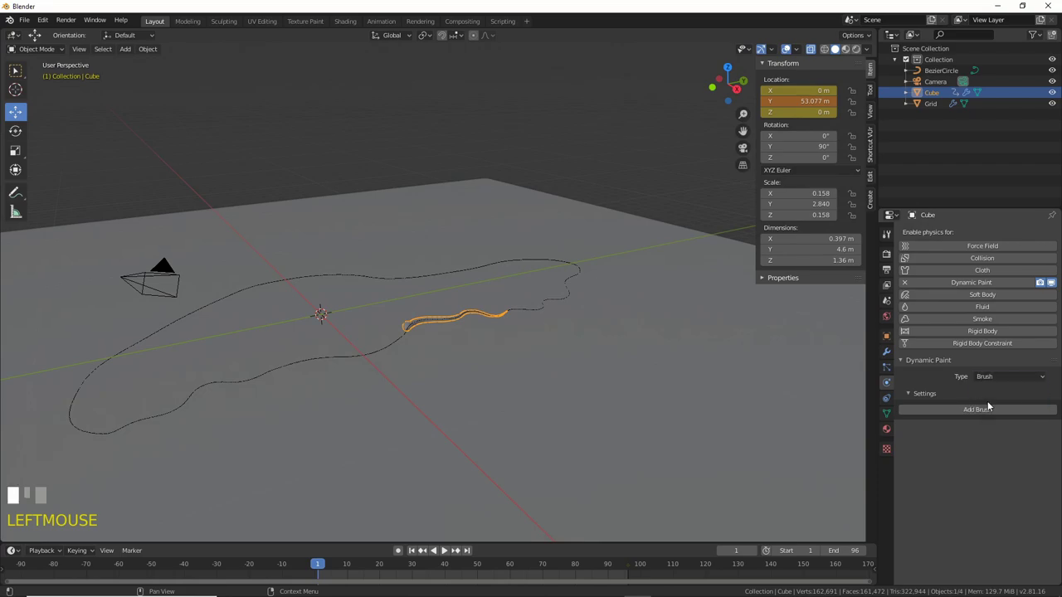
pyautogui.click(964, 409)
# Play the animation to check the snake's effect on the grid surface, and stop playback
pyautogui.click(444, 551)
pyautogui.scroll(4, 591, 355)
pyautogui.scroll(-5, 539, 407)
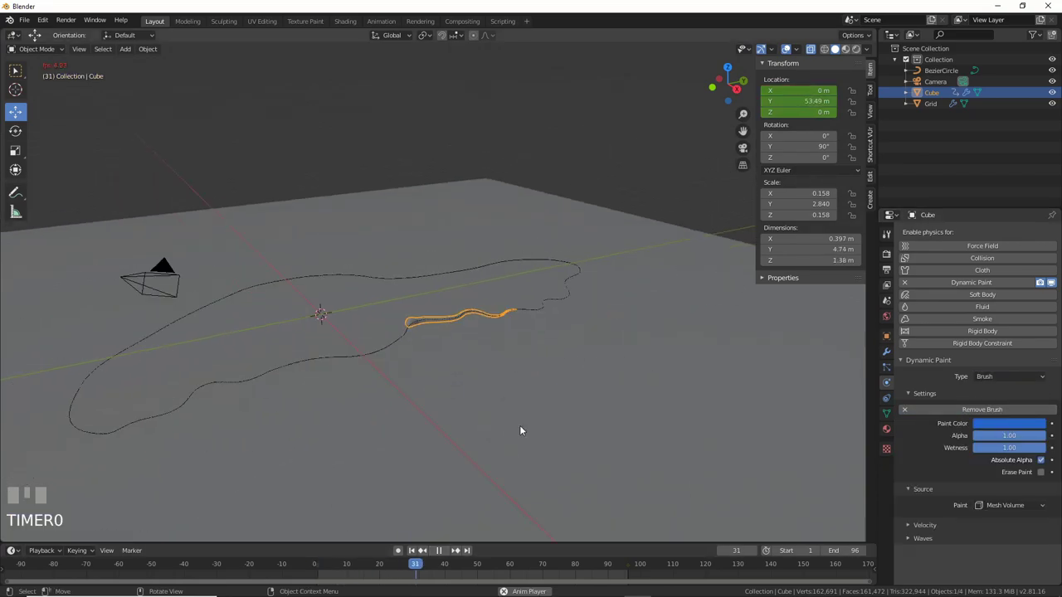
pyautogui.click(441, 551)
# Look through the camera with the camera locked to the view, and reframe it to take in most of the path
pyautogui.click(237, 275)
pyautogui.press('KP_0')
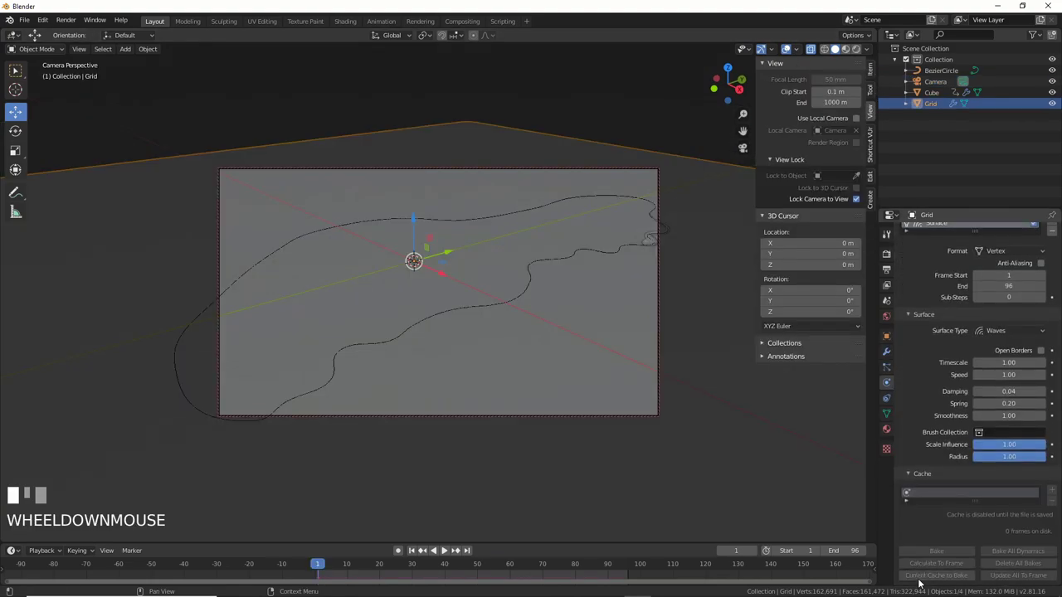
# Save the file as snakes_001.blend and bake all dynamics from the grid's Dynamic Paint cache
pyautogui.click(936, 501)
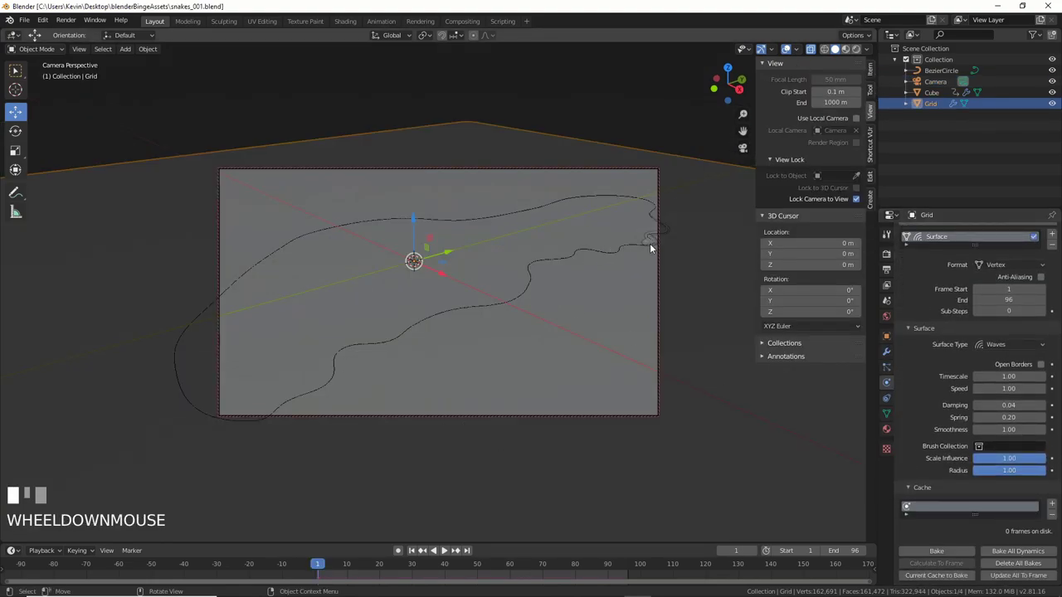
pyautogui.click(651, 245)
pyautogui.click(626, 306)
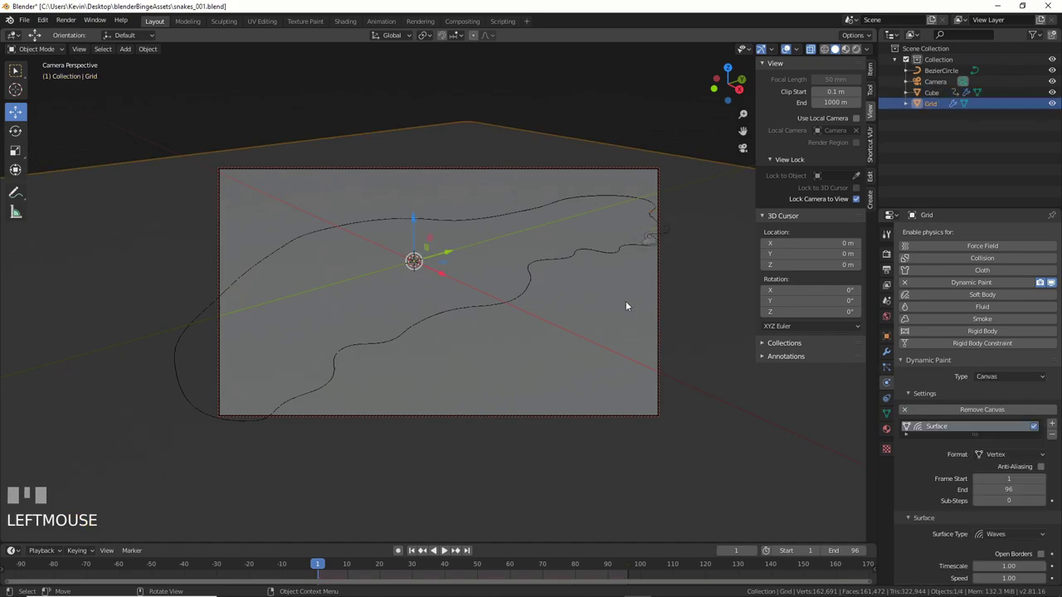
pyautogui.scroll(-8, 988, 498)
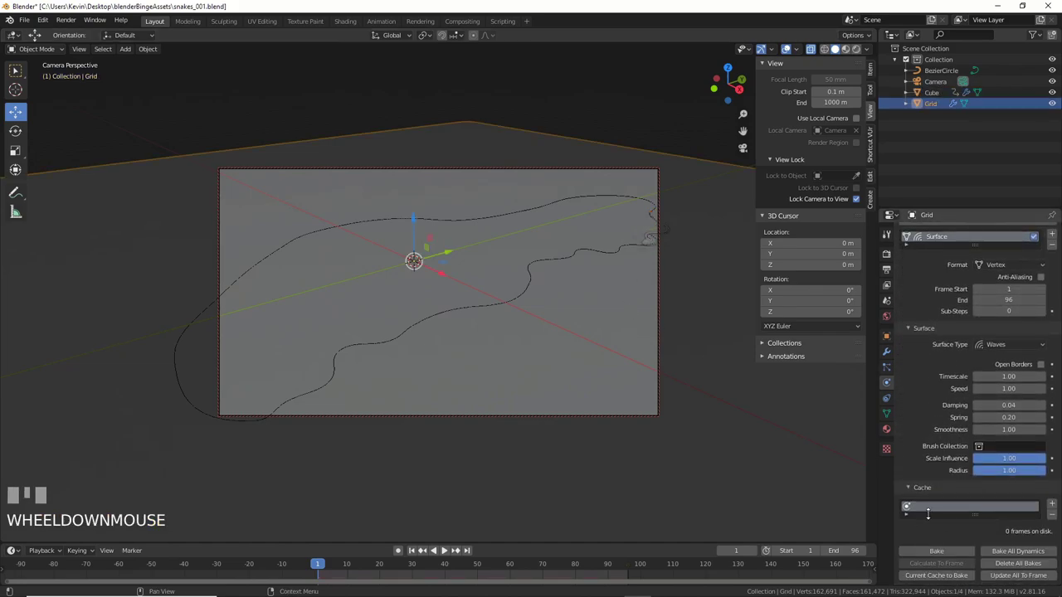
pyautogui.click(1010, 552)
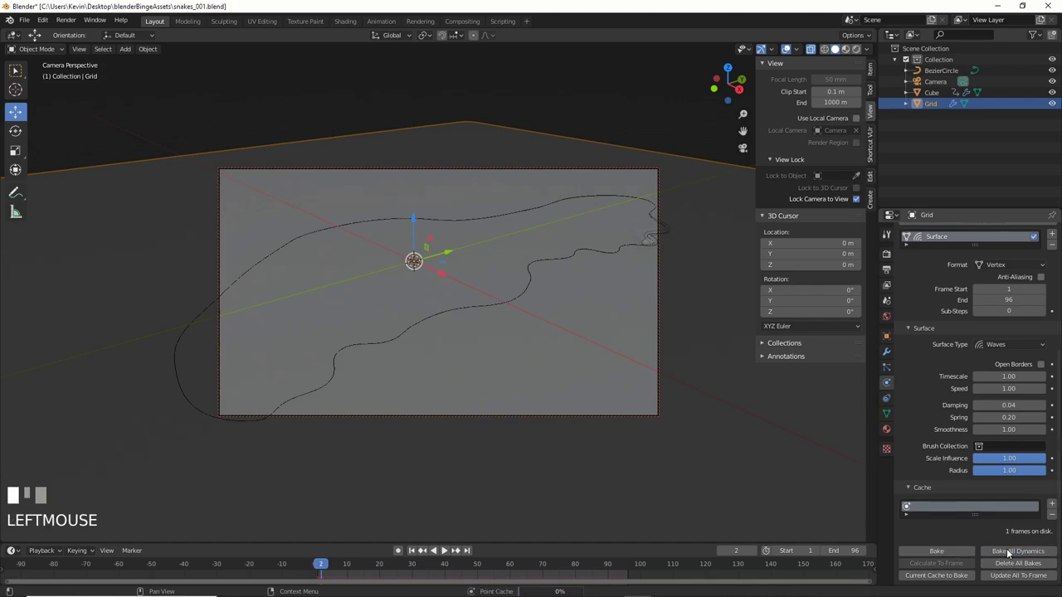
# Split the 3D viewport into two stacked views, with the upper one in rendered shading
pyautogui.moveTo(4, 539); pyautogui.dragTo(20, 352)
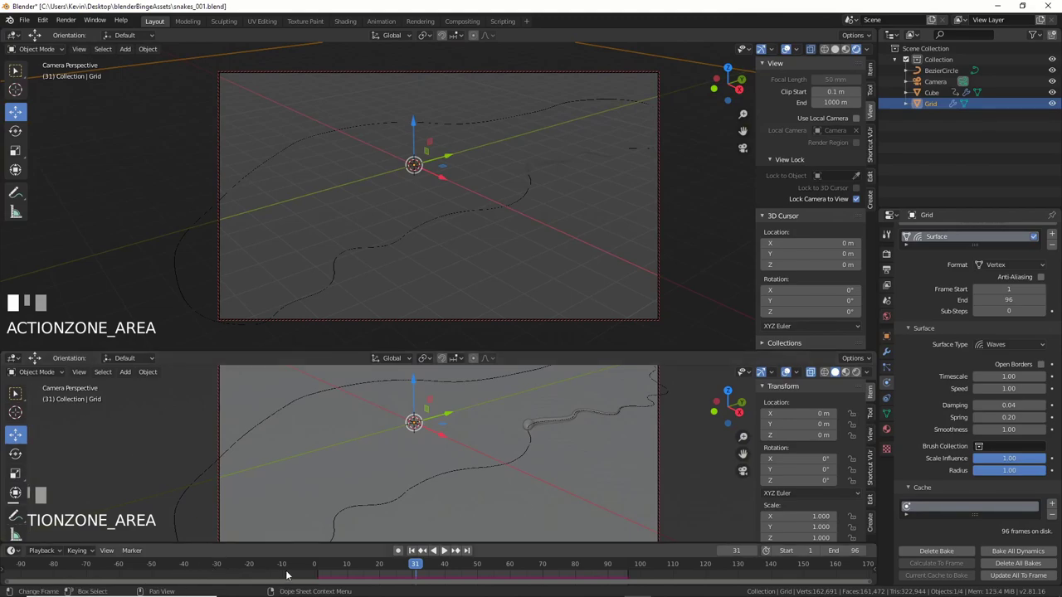
# Change the lower view to the Shader Editor, select the snake, and show the World node tree
pyautogui.click(14, 357)
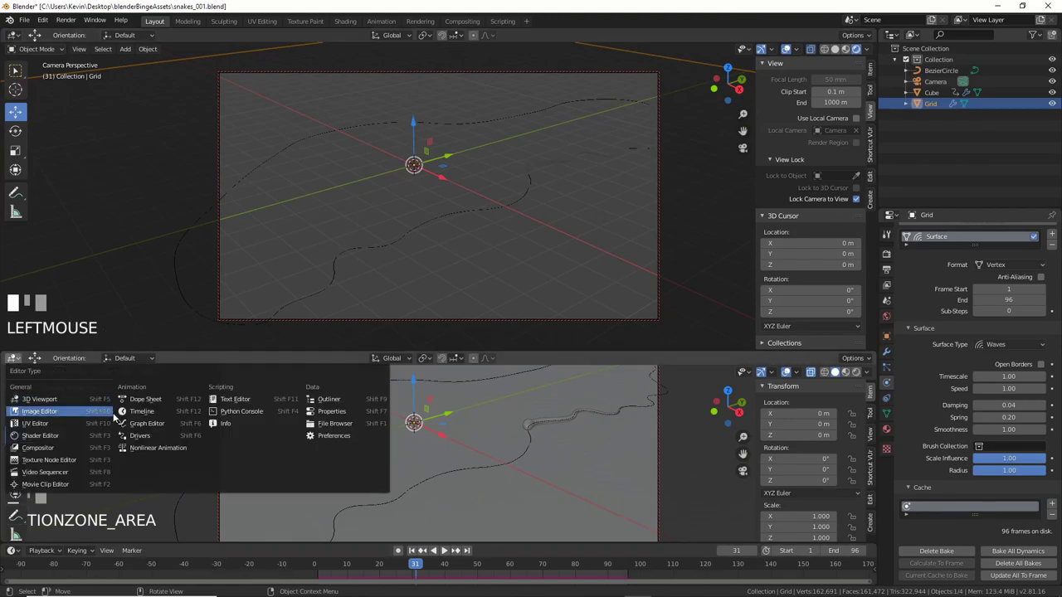
pyautogui.click(53, 436)
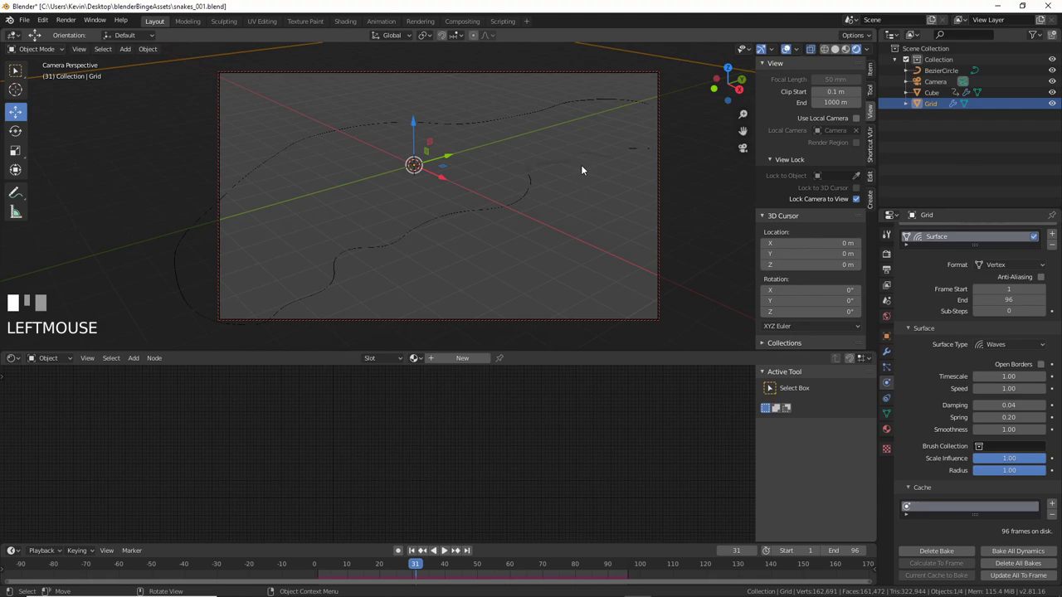
pyautogui.click(548, 169)
pyautogui.click(41, 359)
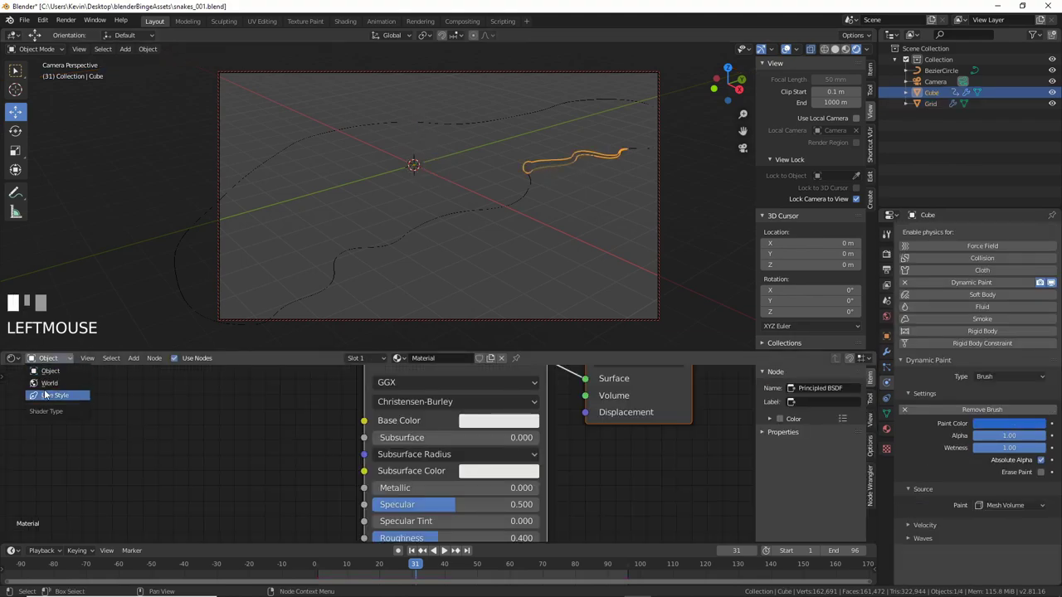
pyautogui.click(36, 391)
pyautogui.scroll(-2, 279, 435)
pyautogui.moveTo(278, 436); pyautogui.dragTo(286, 492, button='middle')
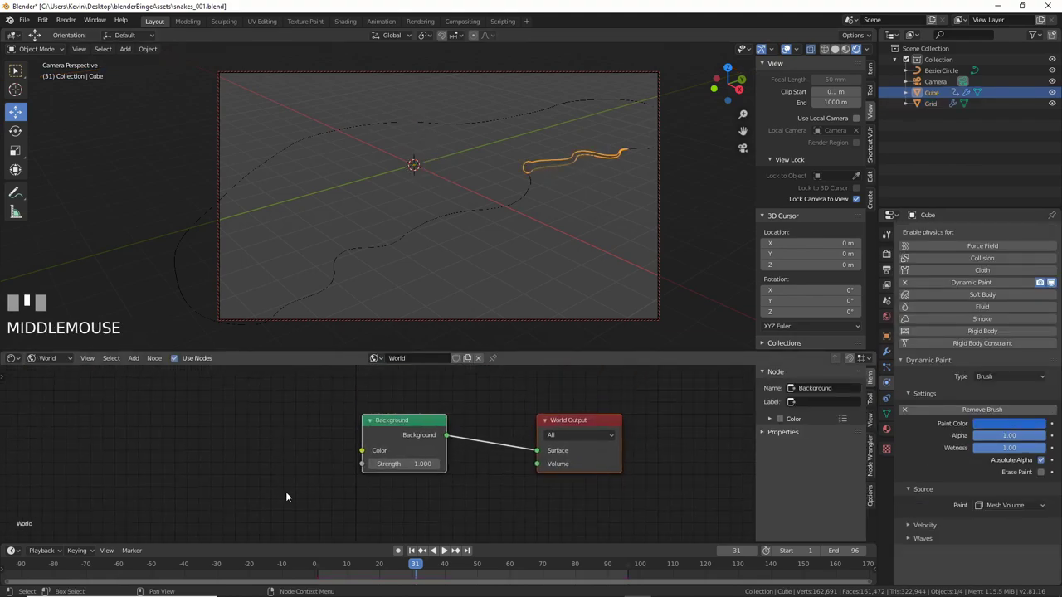
# Add an Environment Texture node using river_walk_2_4k.hdr and connect its color to the Background node's Color
pyautogui.hotkey('shift', 'a')
pyautogui.moveTo(225, 396)
pyautogui.click(304, 326)
pyautogui.click(303, 433)
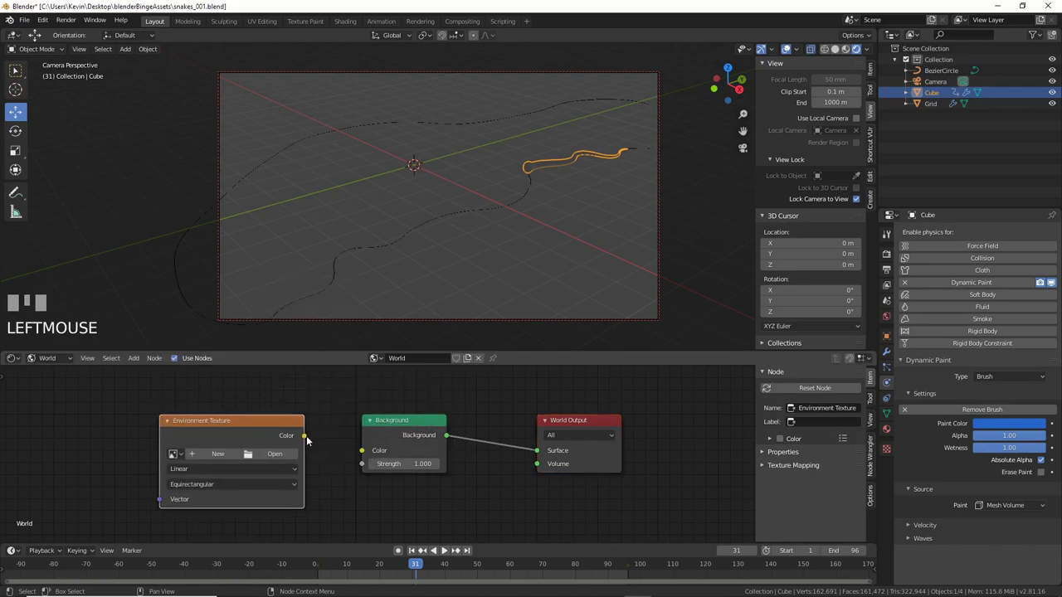
pyautogui.moveTo(307, 435); pyautogui.dragTo(363, 451)
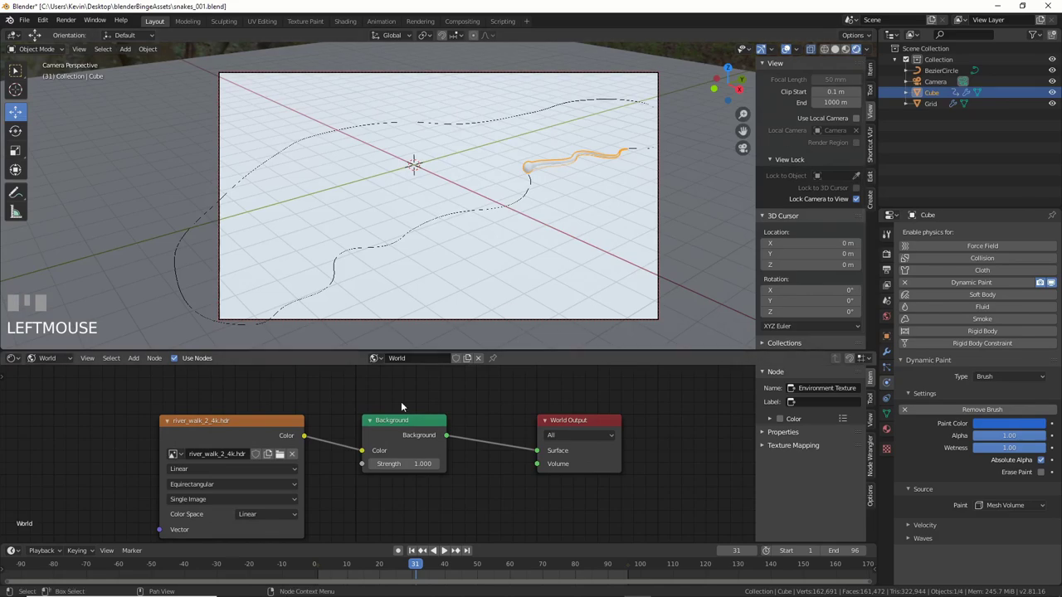
# Return to the object shader and give the snake's material a near-black base color and a roughness of 0.123
pyautogui.click(48, 357)
pyautogui.click(51, 371)
pyautogui.scroll(-2, 249, 451)
pyautogui.moveTo(249, 451); pyautogui.dragTo(242, 429, button='middle')
pyautogui.click(465, 441)
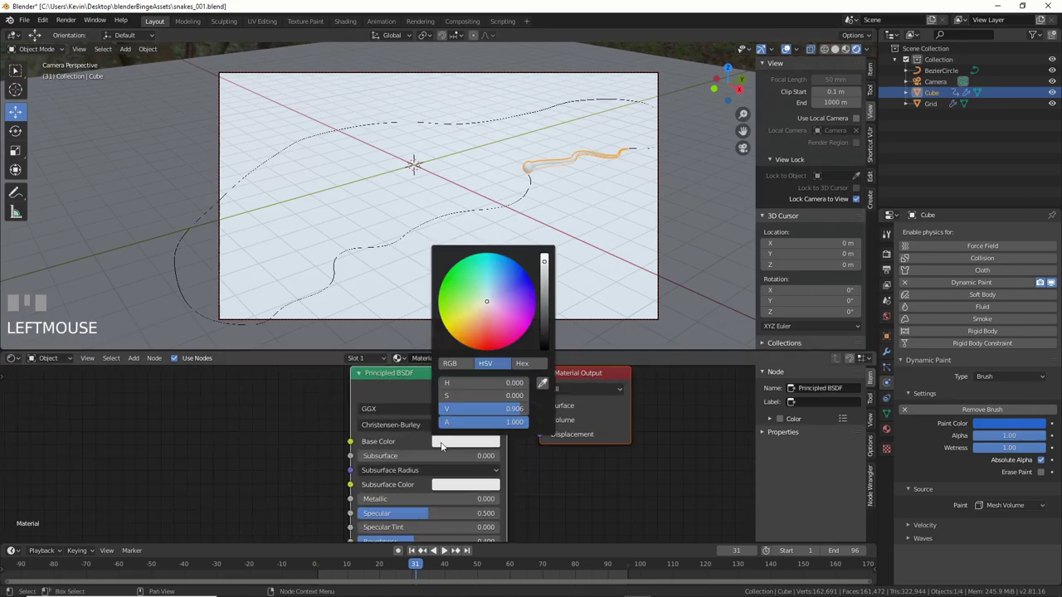
pyautogui.moveTo(545, 332); pyautogui.dragTo(544, 339)
pyautogui.moveTo(402, 425); pyautogui.dragTo(422, 371, button='middle')
pyautogui.moveTo(424, 489); pyautogui.dragTo(384, 488)
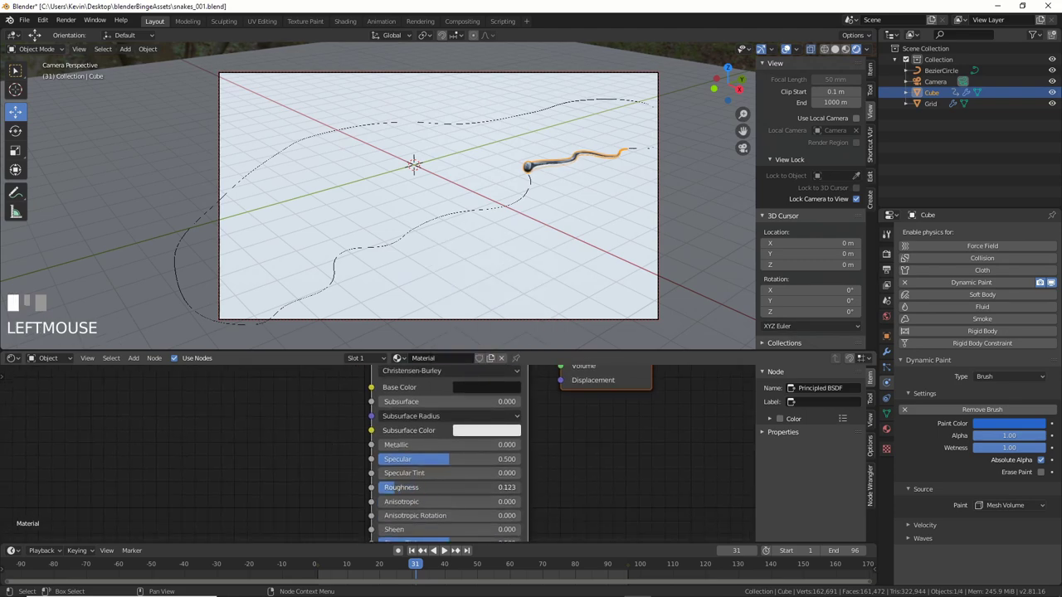
# Create a new material for the grid and set its base color to black
pyautogui.click(481, 241)
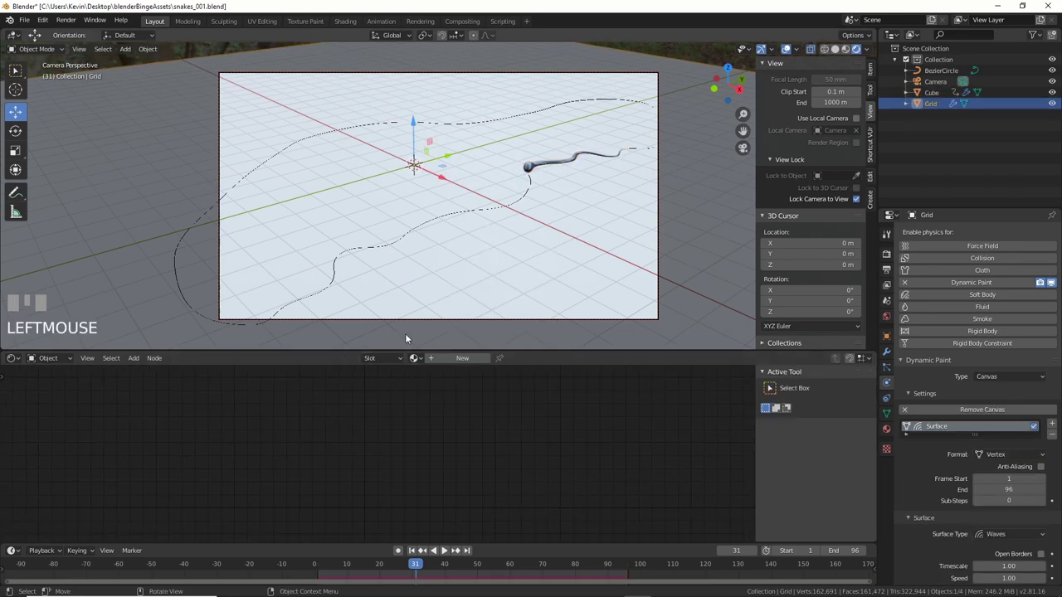
pyautogui.scroll(-1, 402, 400)
pyautogui.click(452, 358)
pyautogui.moveTo(387, 409); pyautogui.dragTo(374, 415, button='middle')
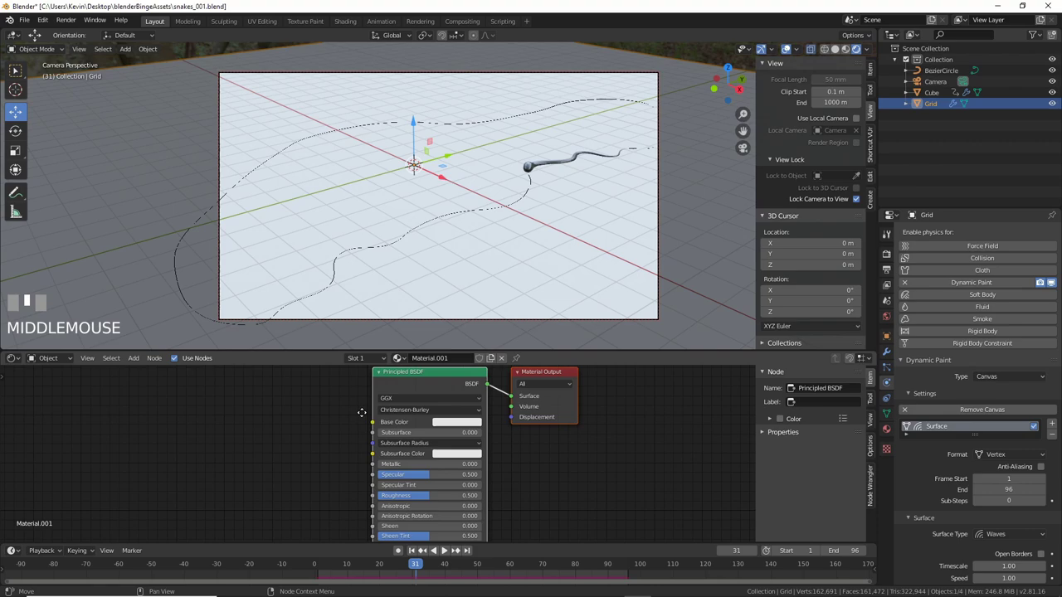
pyautogui.scroll(2, 362, 419)
pyautogui.scroll(1, 362, 414)
pyautogui.click(473, 425)
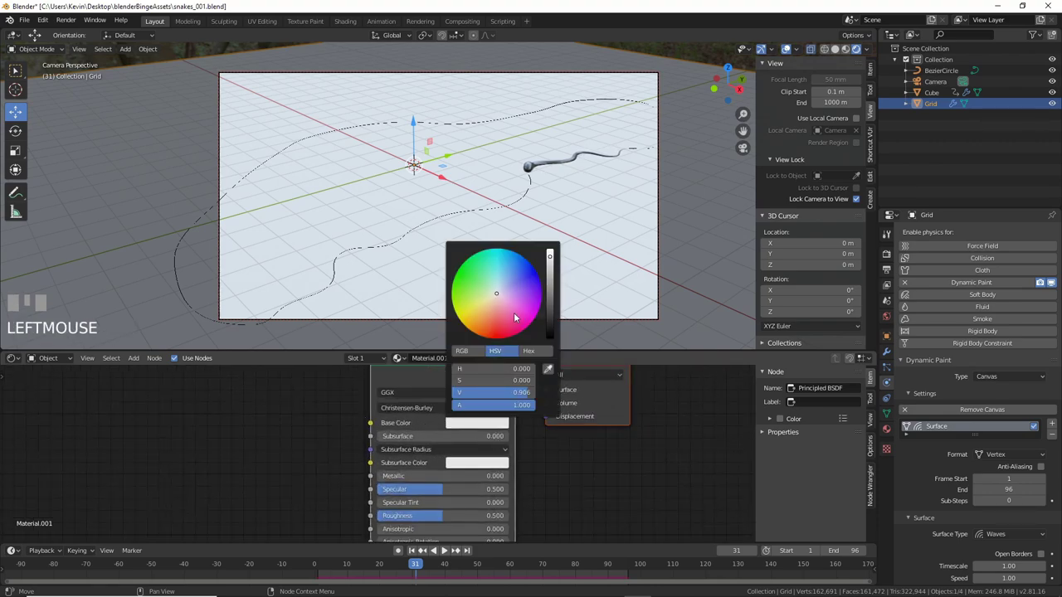
pyautogui.moveTo(549, 257); pyautogui.dragTo(550, 338)
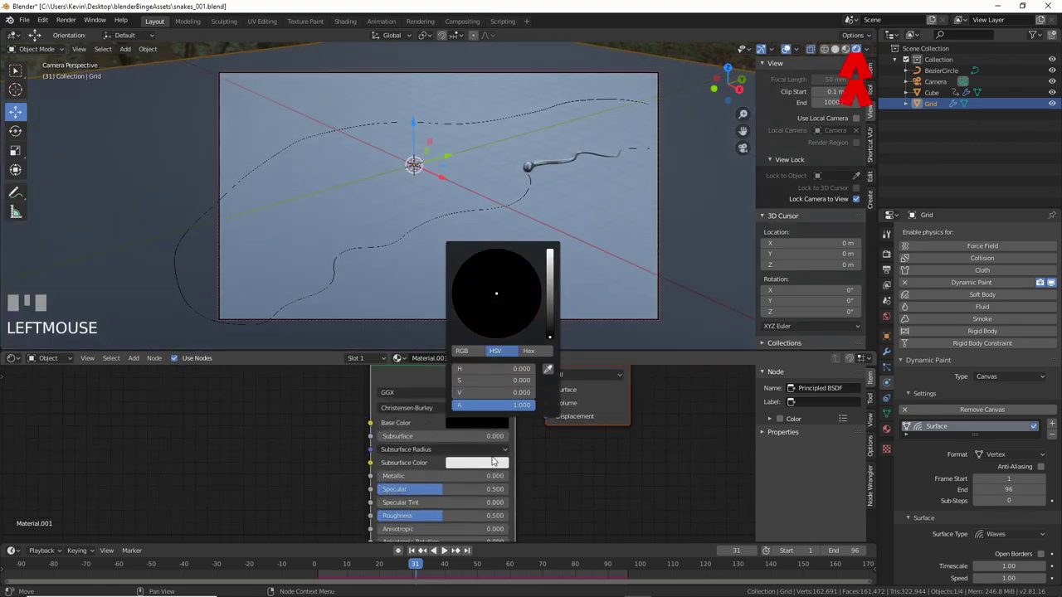
# Lower the grid material's roughness to 0.036 and shade the grid smooth
pyautogui.moveTo(461, 517); pyautogui.dragTo(381, 515)
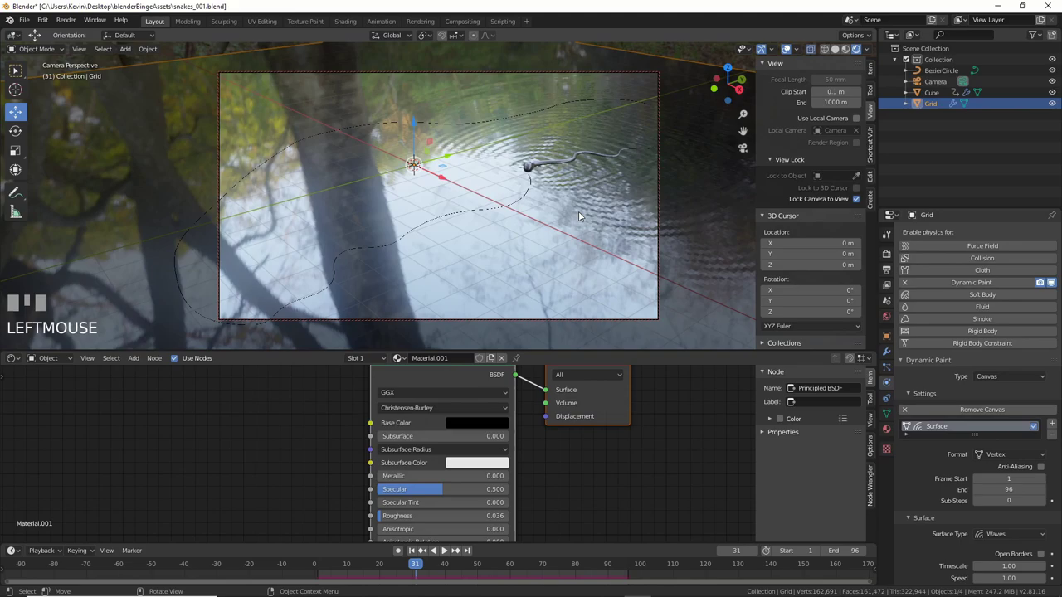
pyautogui.click(148, 48)
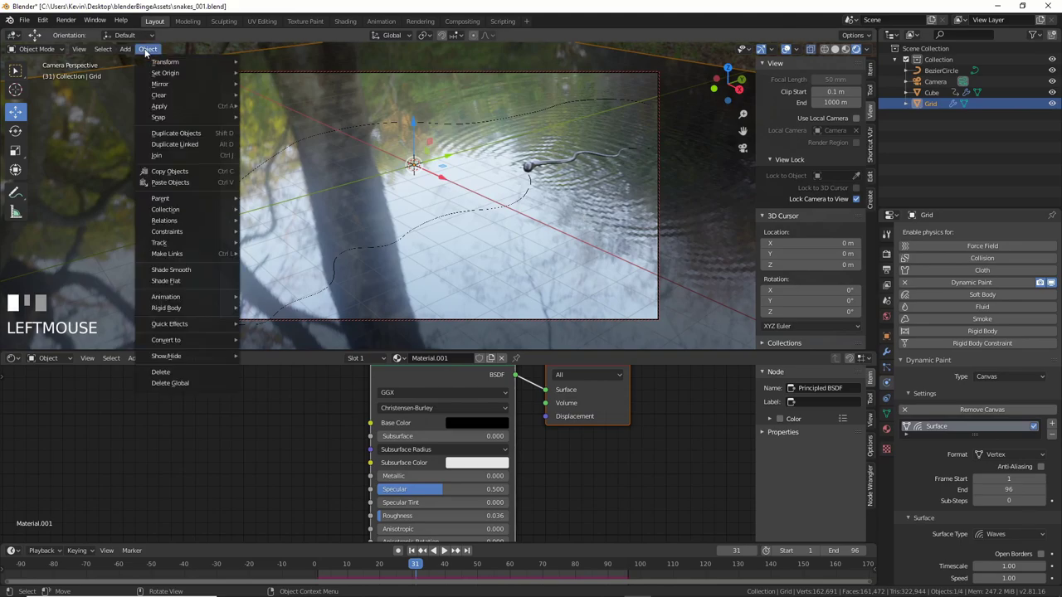
pyautogui.click(161, 270)
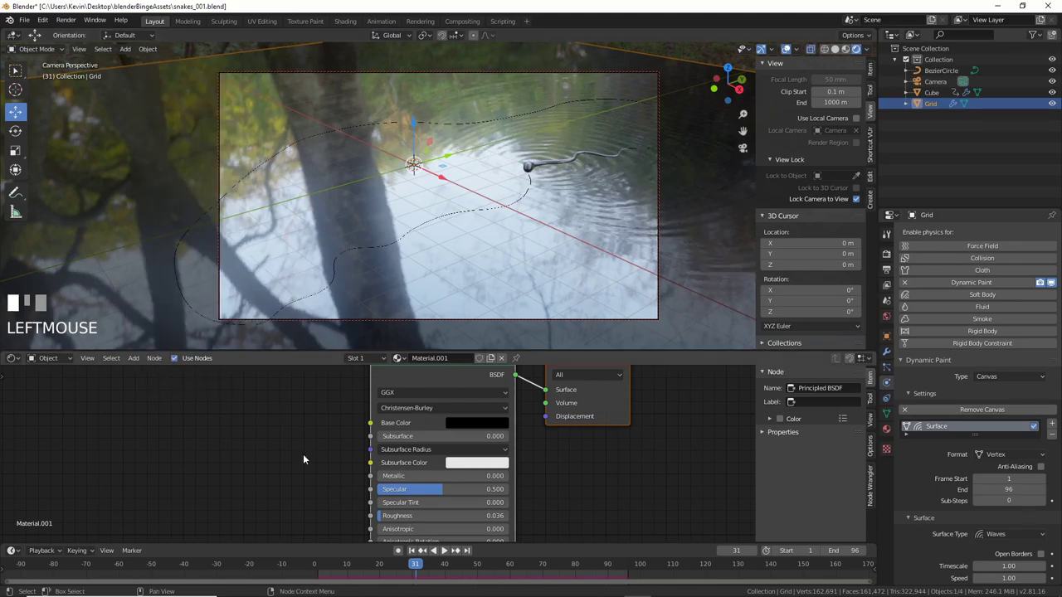
# Add a Bump node to the grid's material and connect it to the Principled BSDF's Normal input
pyautogui.click(619, 476)
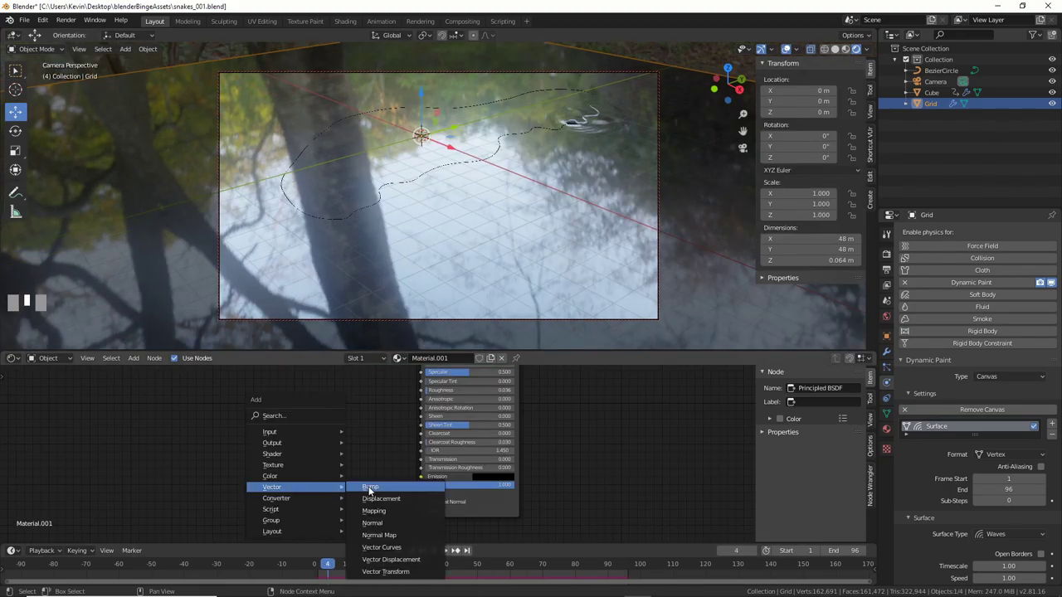
pyautogui.click(368, 486)
pyautogui.click(290, 473)
pyautogui.moveTo(346, 481); pyautogui.dragTo(421, 494)
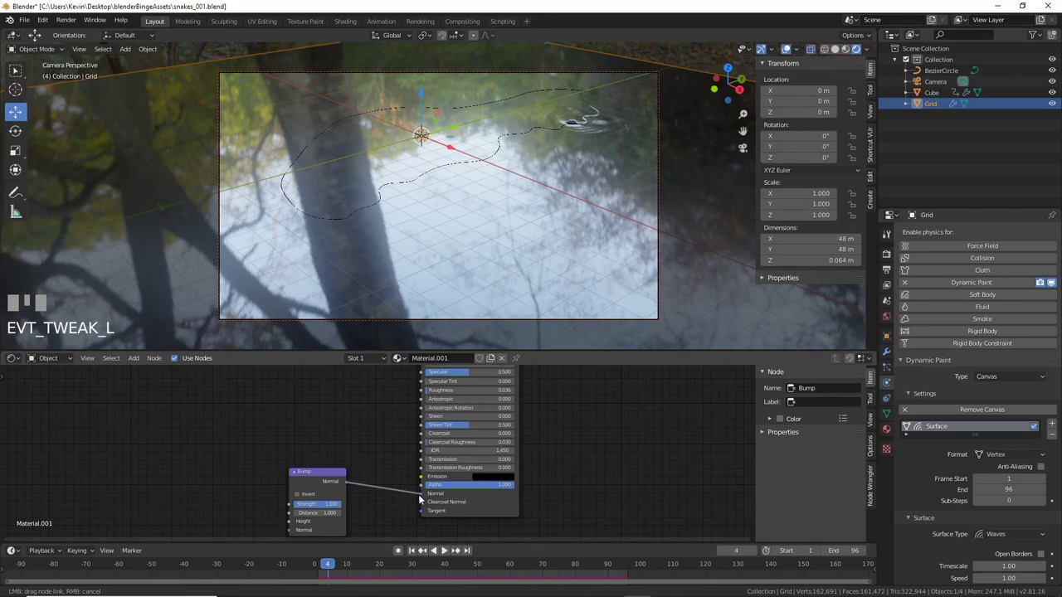
# Add a Noise Texture node and connect its Fac output to the Bump node's Height
pyautogui.hotkey('shift', 'a')
pyautogui.moveTo(182, 459)
pyautogui.click(268, 396)
pyautogui.click(236, 462)
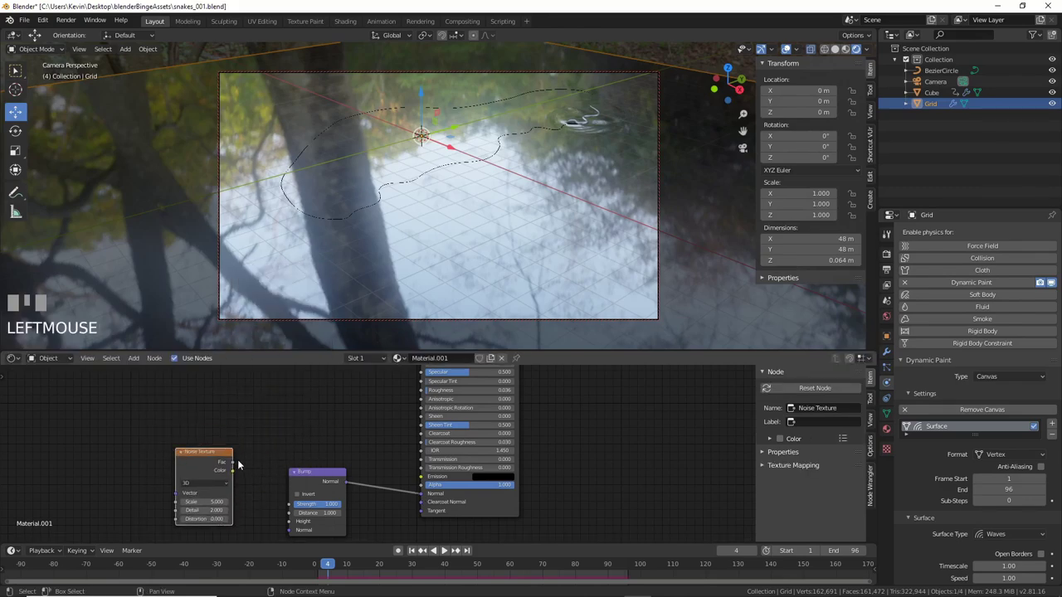
pyautogui.moveTo(234, 462); pyautogui.dragTo(290, 521)
# Set the noise to 4D, scale 14.4, detail 2.5 and bump strength 0.167, and keyframe W at 0.2 on frame 1
pyautogui.scroll(2, 153, 539)
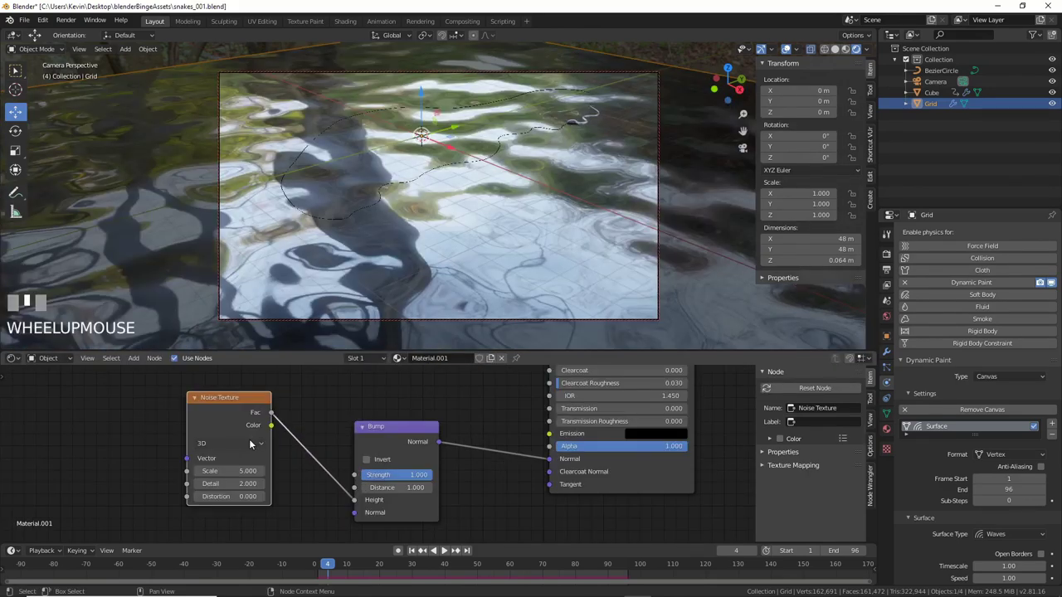
pyautogui.click(228, 444)
pyautogui.click(228, 498)
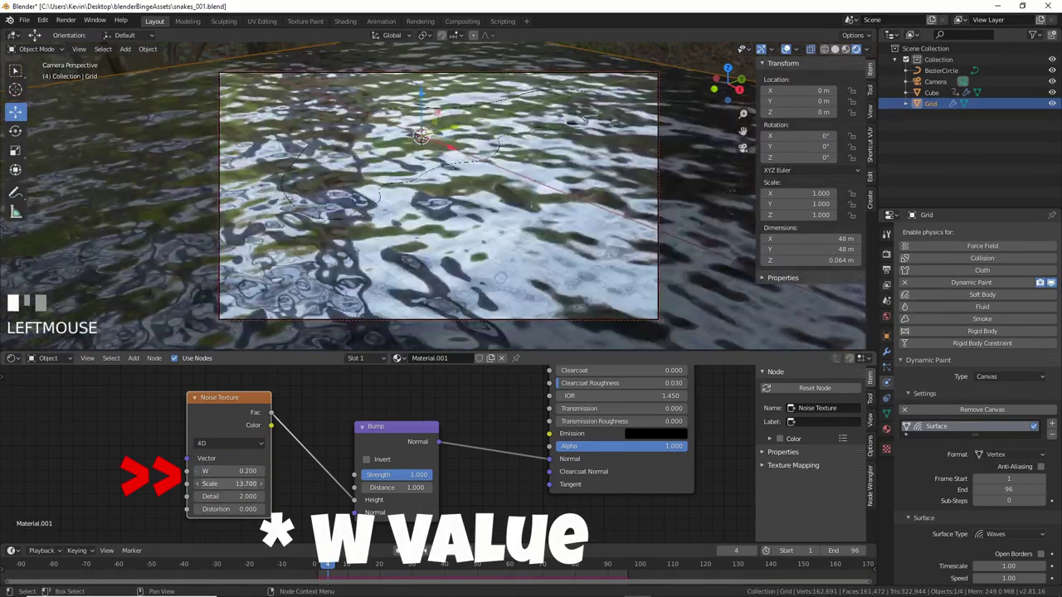
pyautogui.rightClick(225, 470)
pyautogui.click(230, 452)
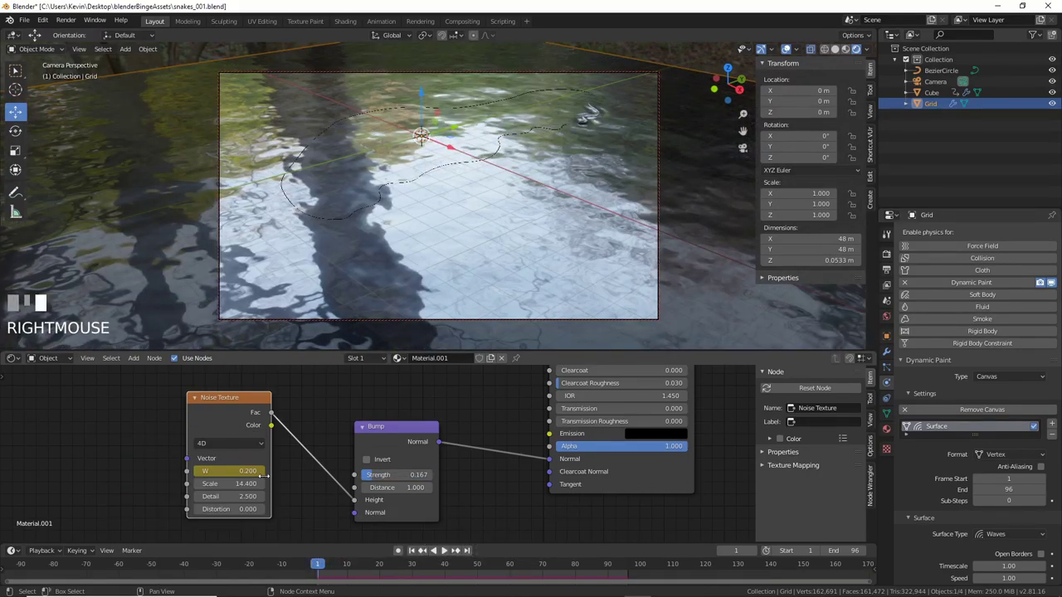
# Keyframe the noise texture's W at 0.4 on frame 96 and play the animation to check the water's movement
pyautogui.click(626, 566)
pyautogui.doubleClick(253, 471)
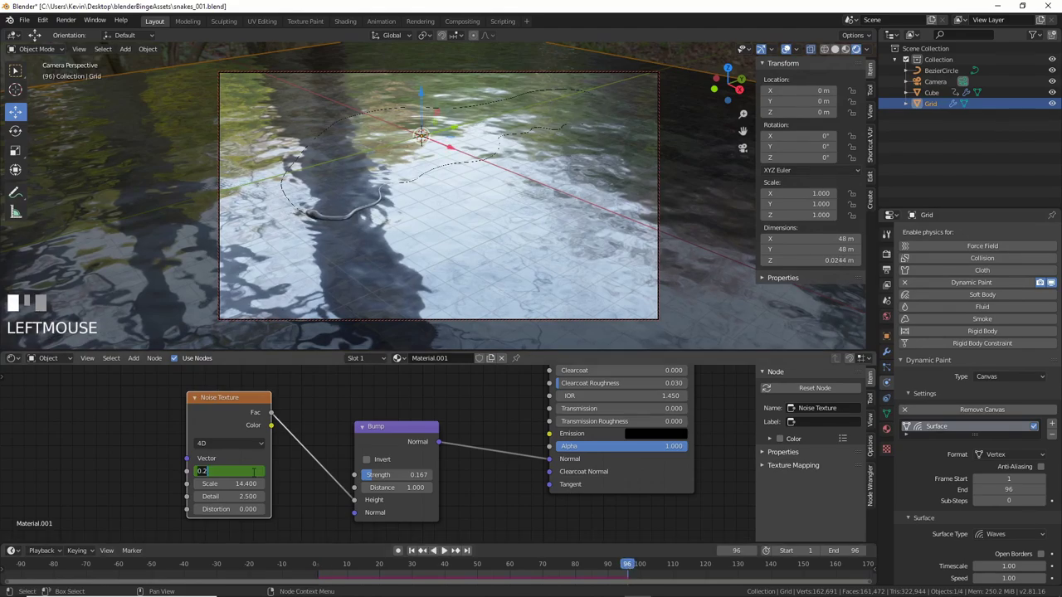
pyautogui.write('.4')
pyautogui.press('Return')
pyautogui.rightClick(254, 471)
pyautogui.click(253, 453)
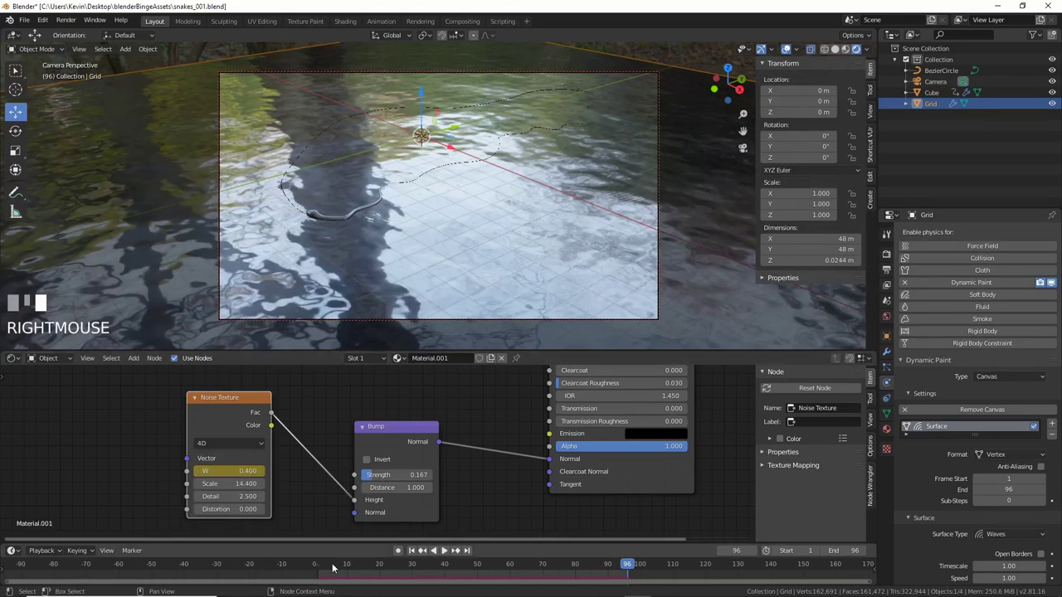
pyautogui.click(444, 551)
pyautogui.click(444, 551)
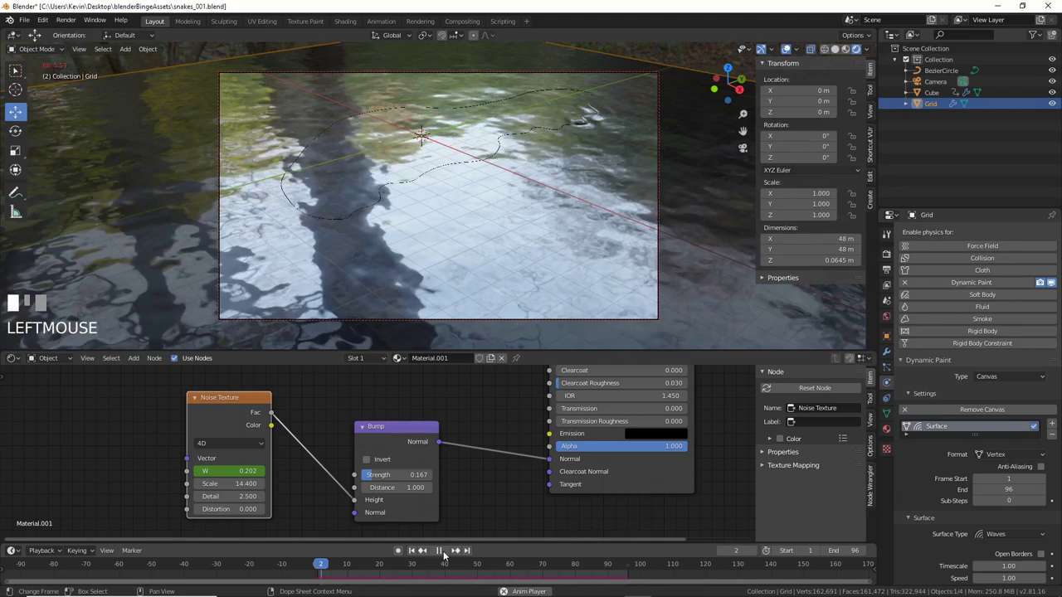